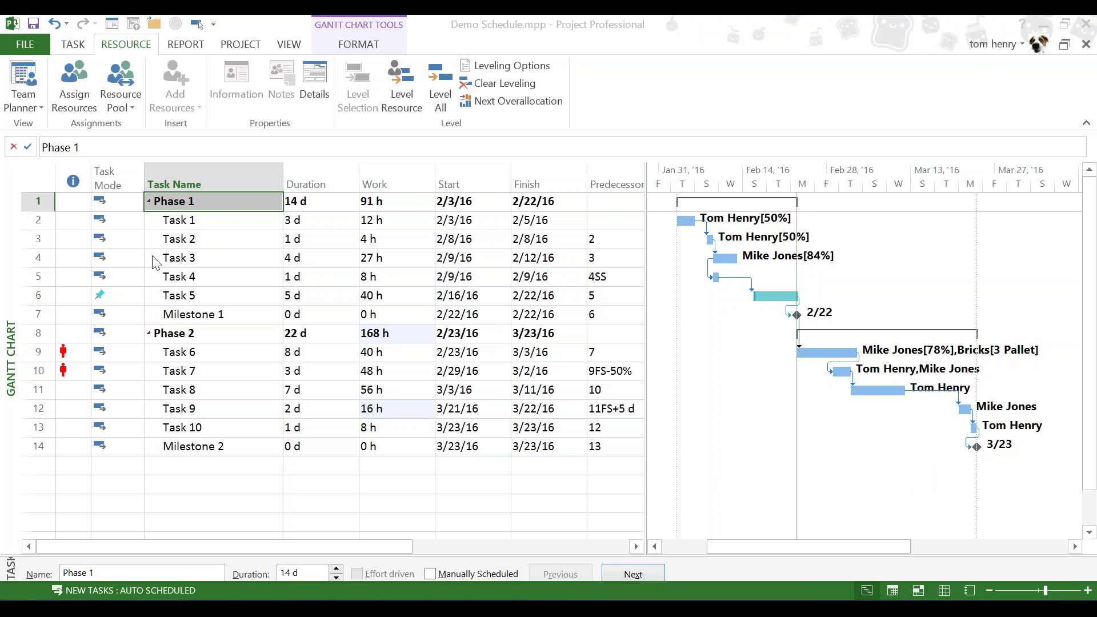
# - Assign the resource used on Tasks 1 and 2 to both Task 4 and Task 5
pyautogui.click(201, 279)
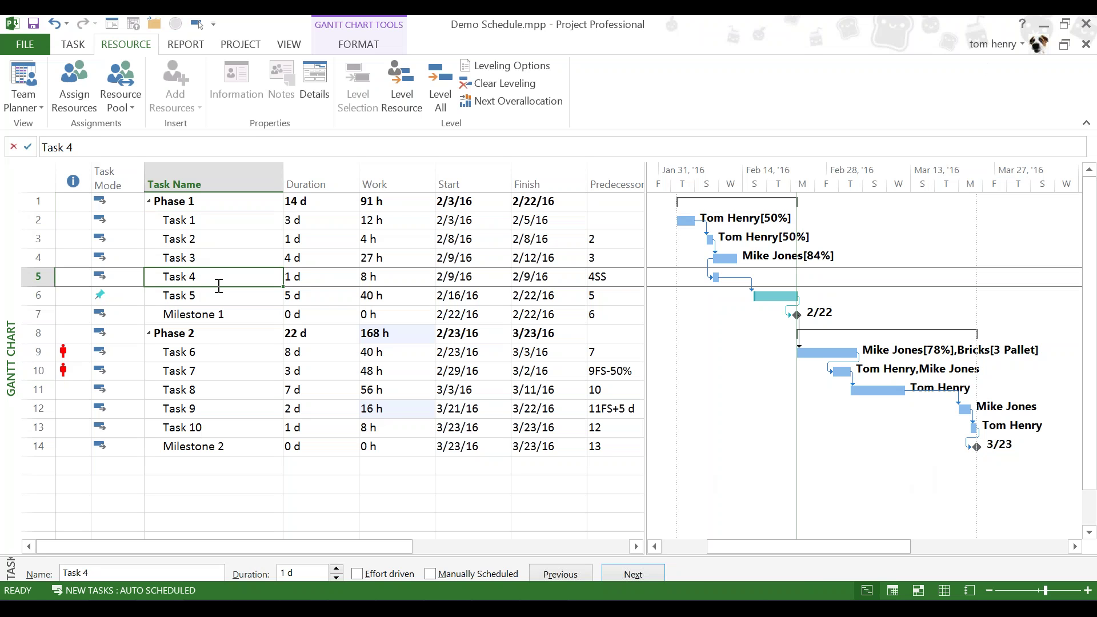
pyautogui.keyDown('shift'); pyautogui.click(216, 296); pyautogui.keyUp('shift')
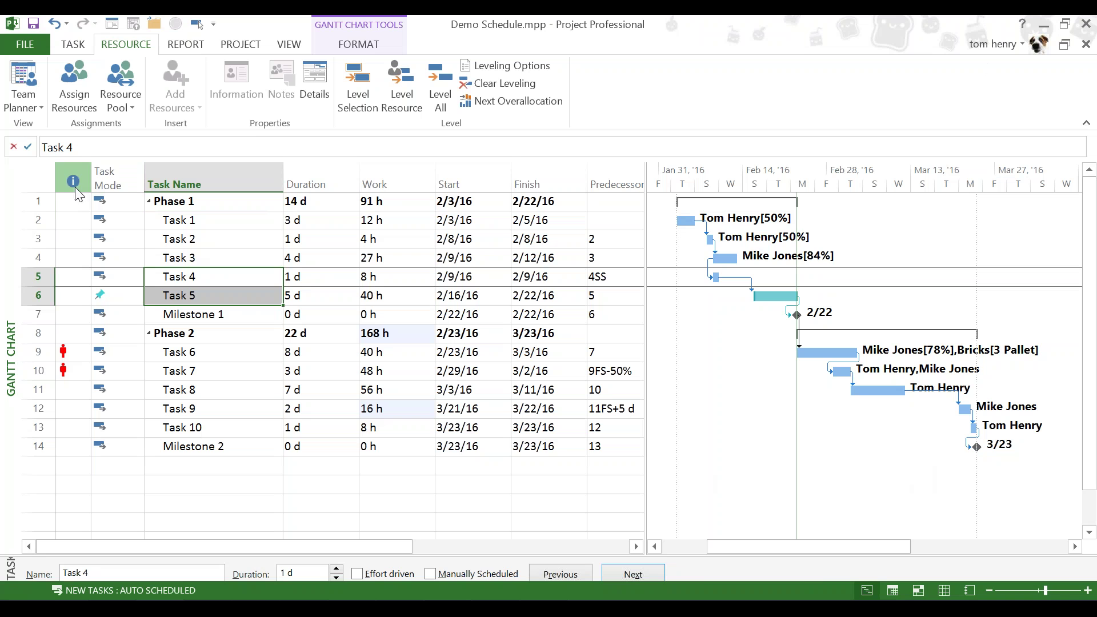
pyautogui.click(77, 78)
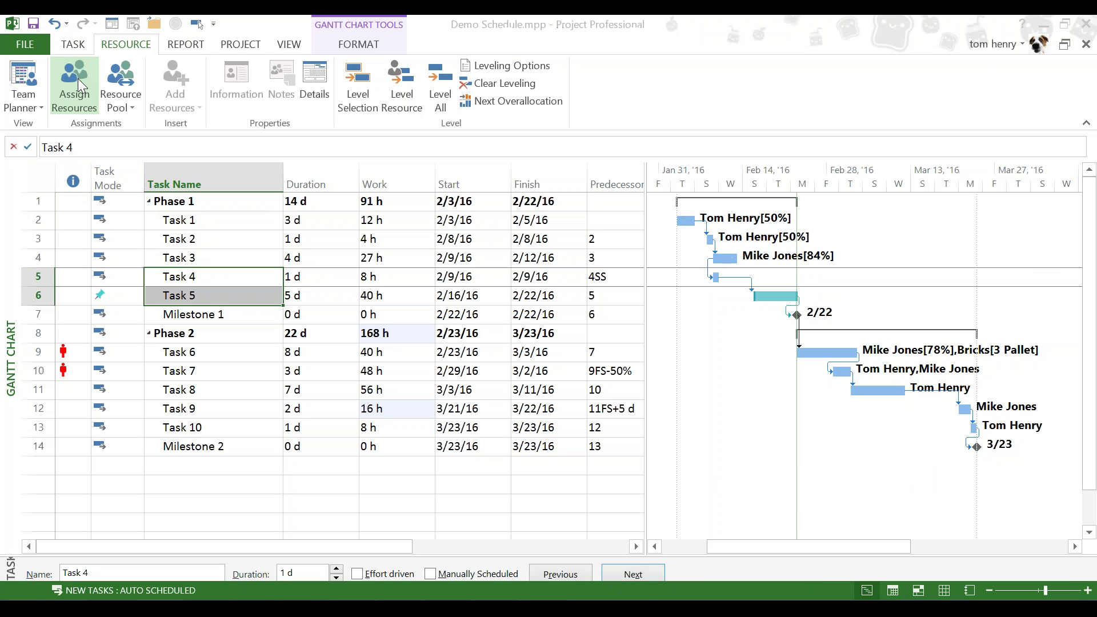
pyautogui.click(754, 472)
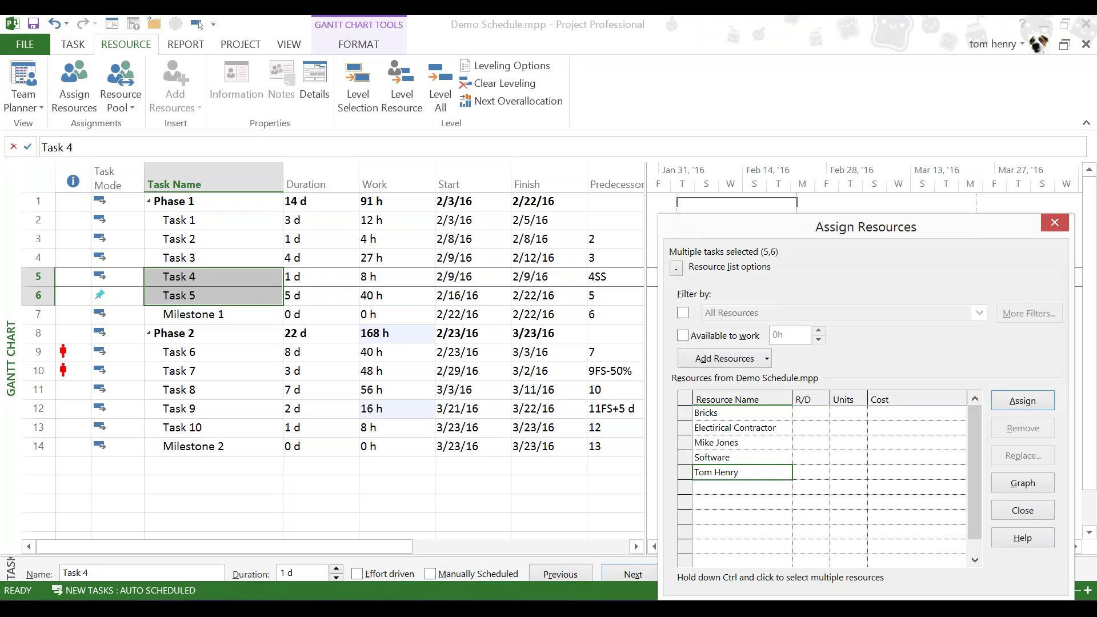
pyautogui.click(1022, 400)
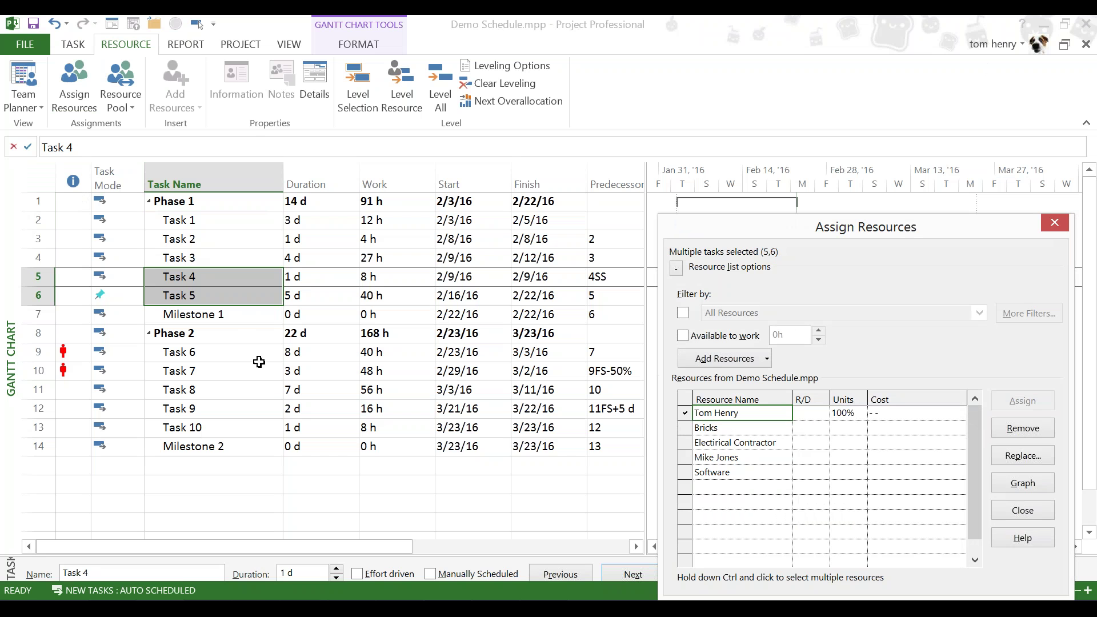
pyautogui.click(1022, 511)
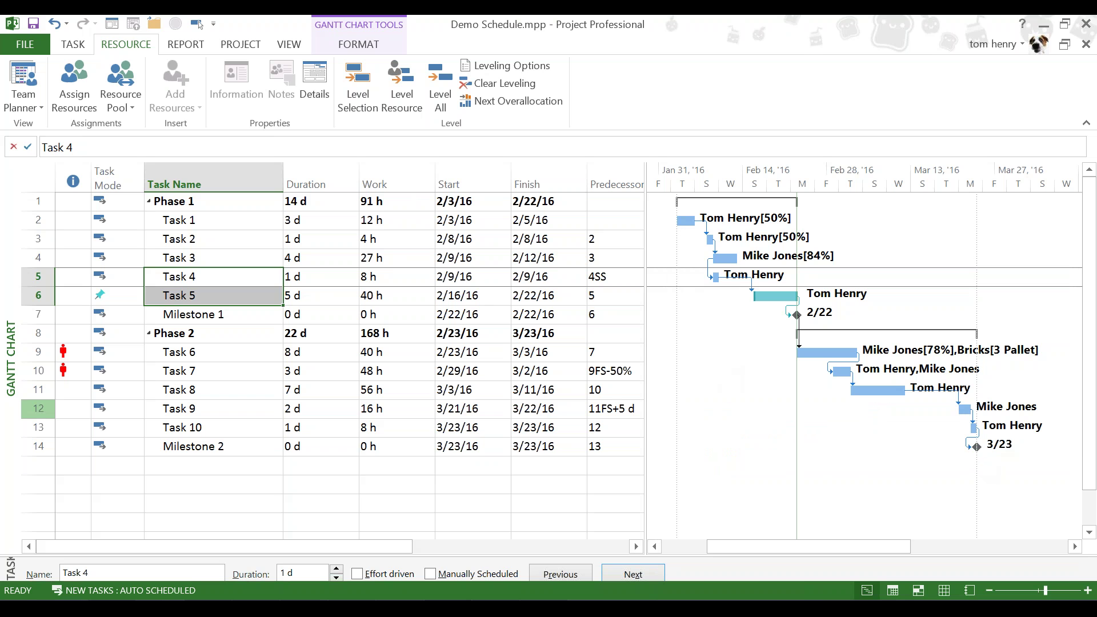
# - Select all tasks' Start and Finish dates, then select Task 7 and Task 8
pyautogui.click(534, 451)
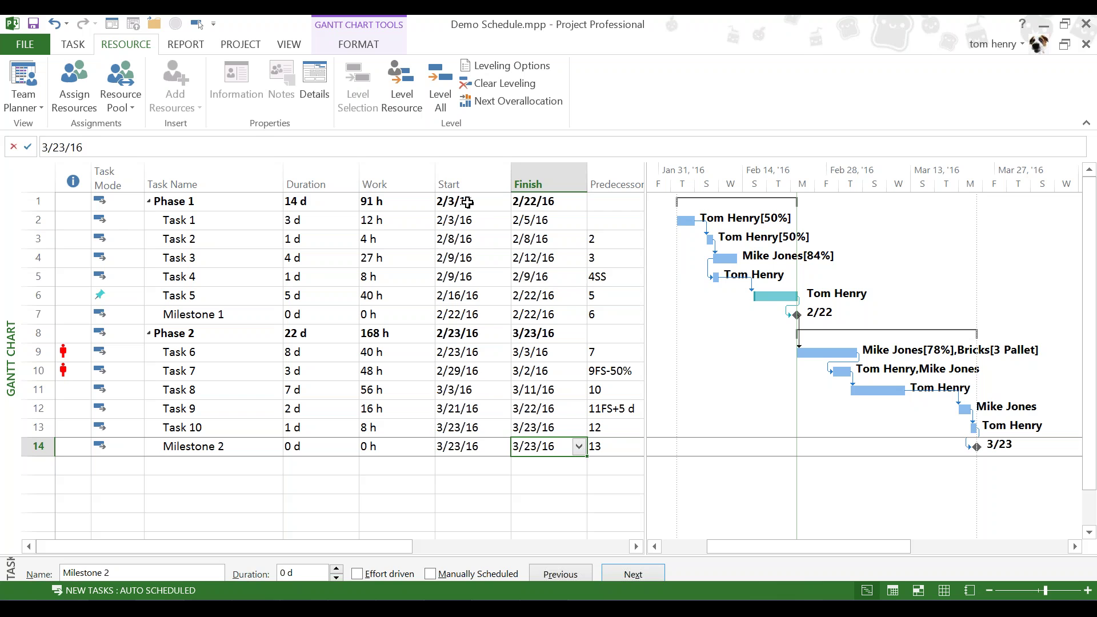
pyautogui.moveTo(467, 202); pyautogui.dragTo(547, 451)
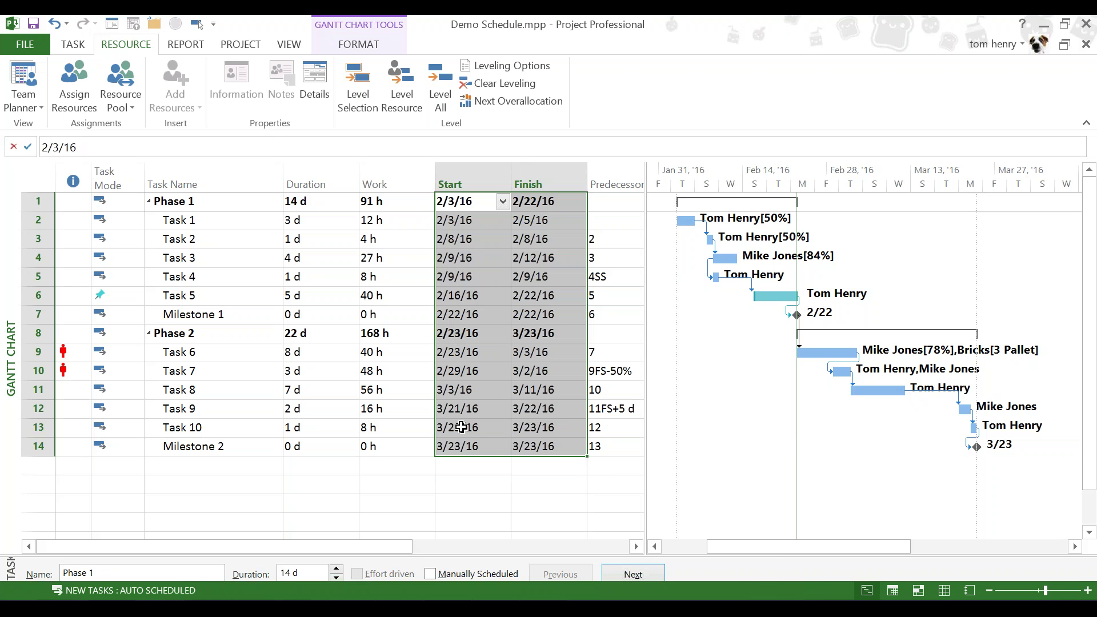
pyautogui.click(235, 371)
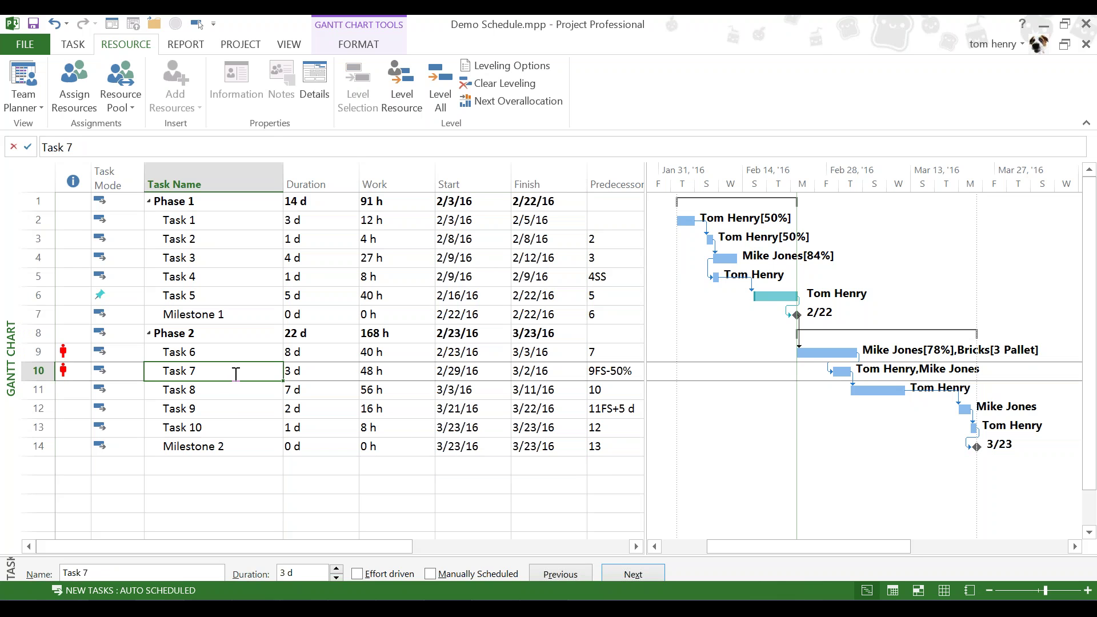
pyautogui.click(228, 398)
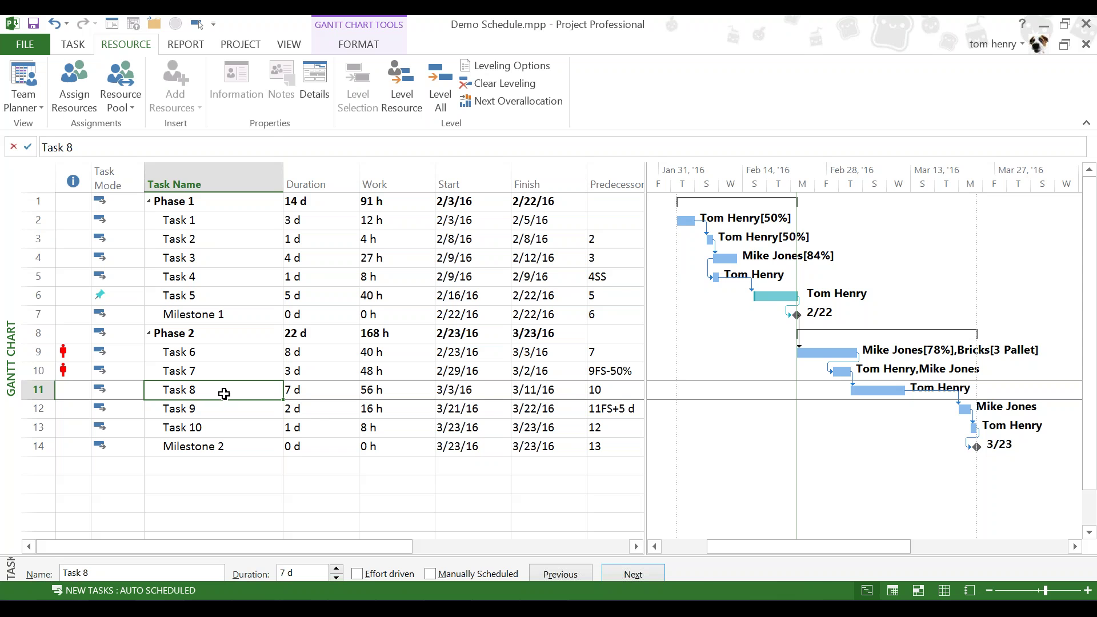
# - Give Task 8 a Start No Earlier Than constraint dated 3/10/16
pyautogui.doubleClick(223, 393)
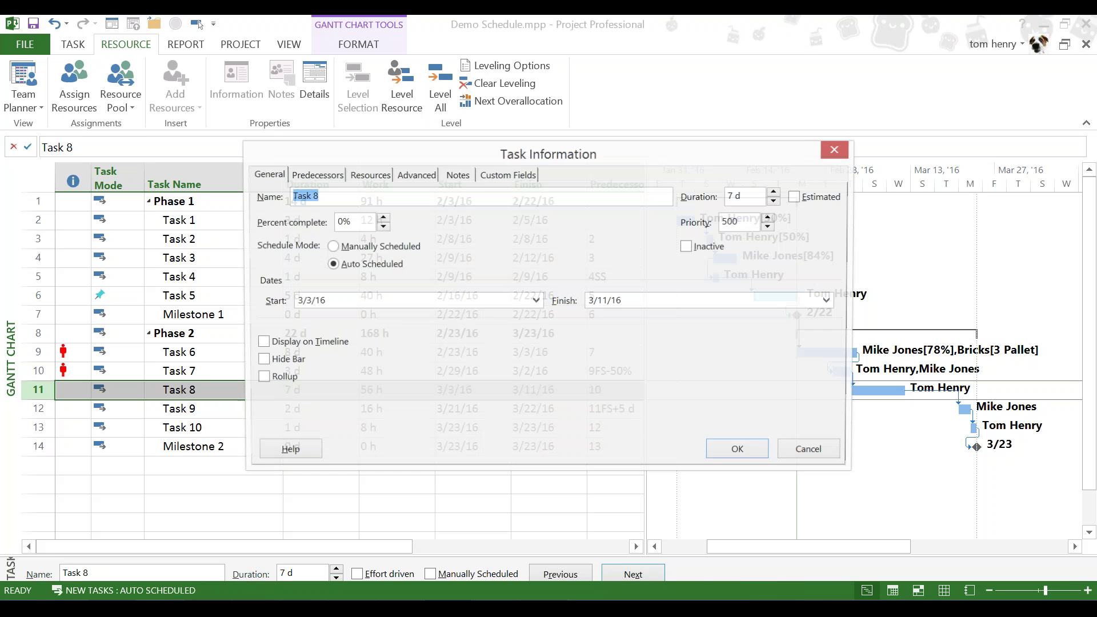
pyautogui.click(417, 175)
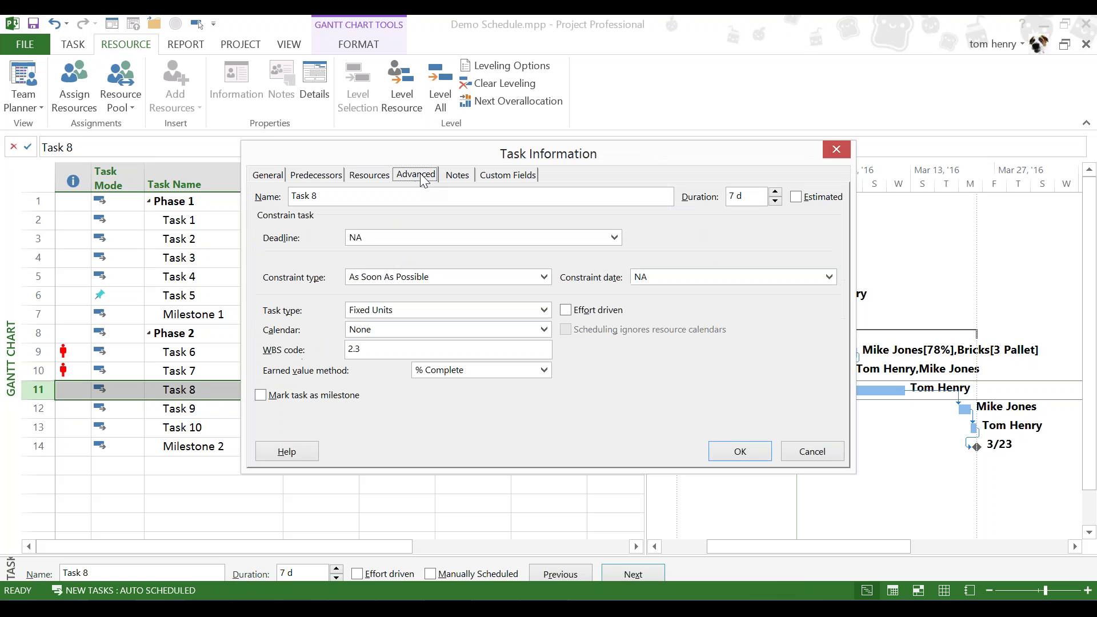
pyautogui.click(402, 279)
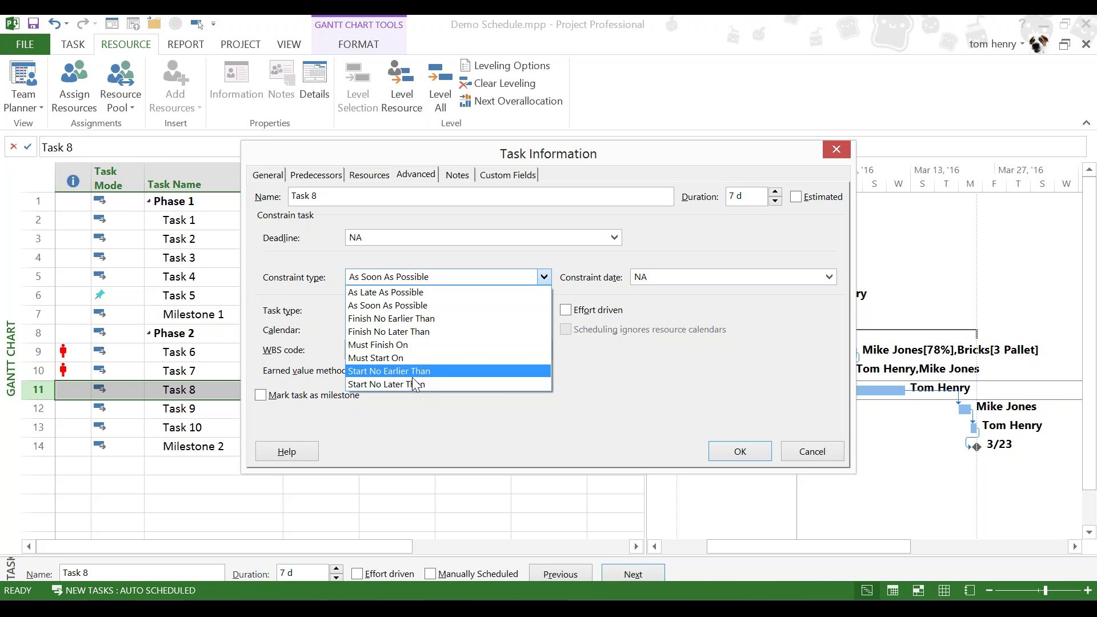
pyautogui.click(411, 372)
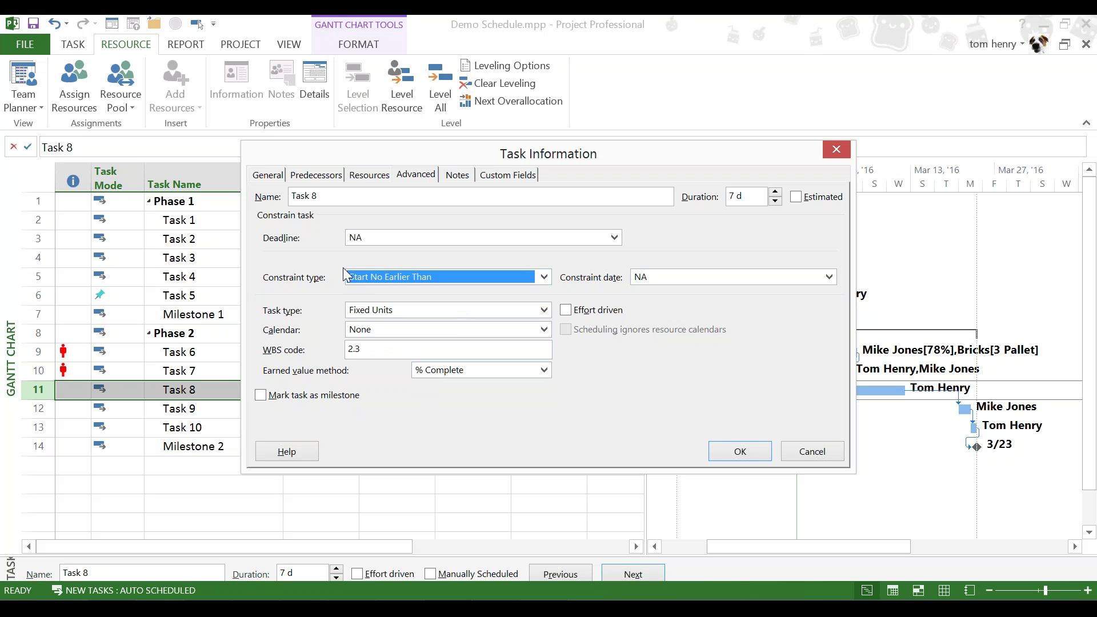
pyautogui.moveTo(553, 154); pyautogui.dragTo(368, 52)
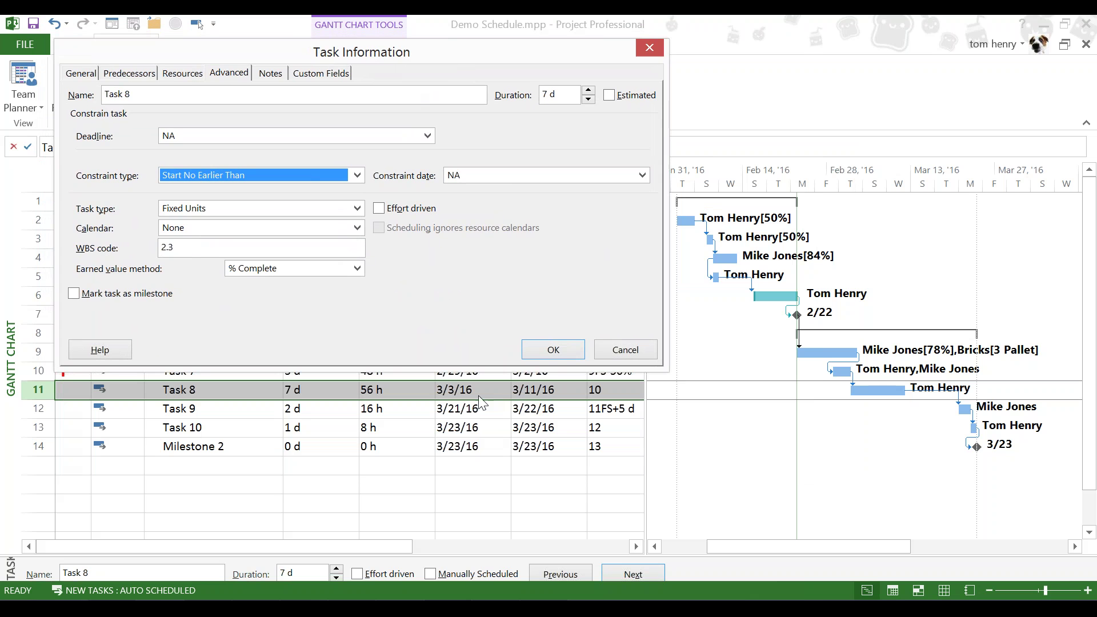
pyautogui.click(643, 175)
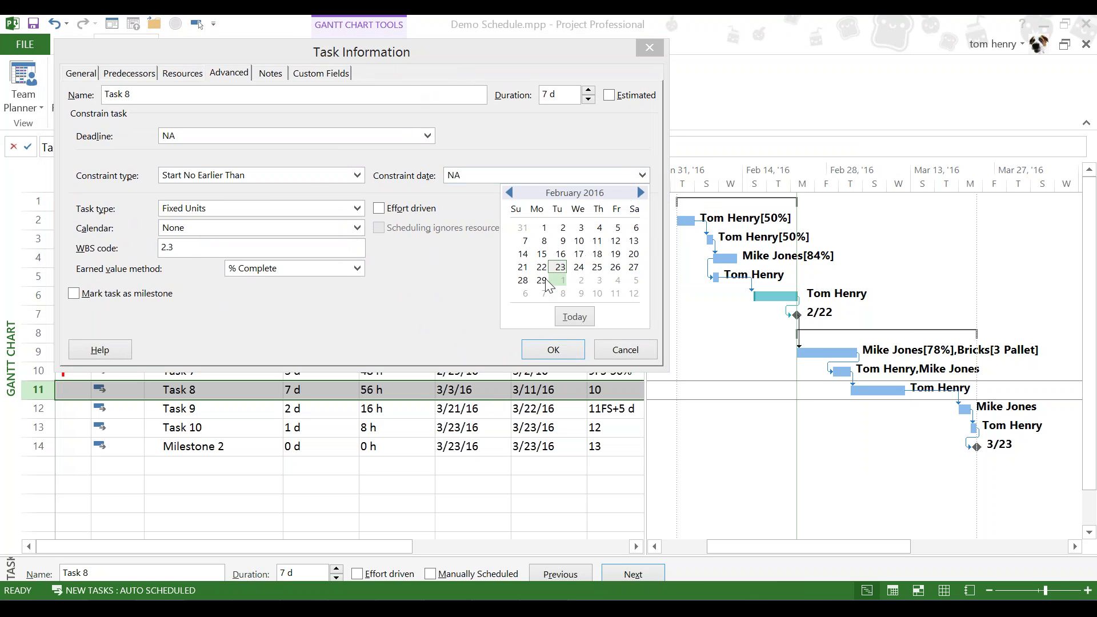
pyautogui.click(639, 193)
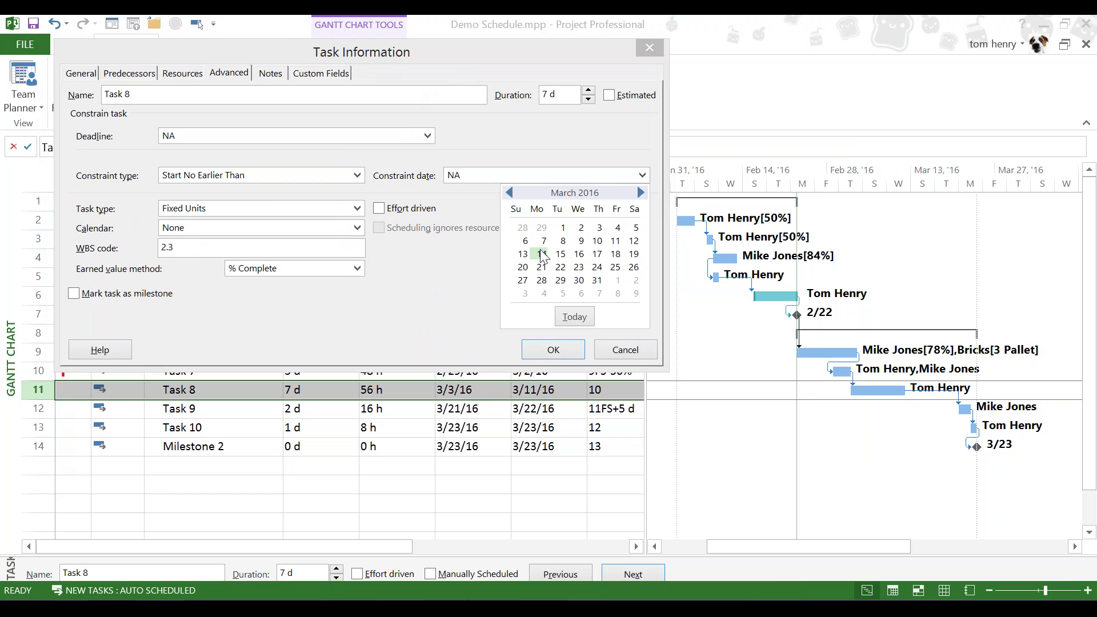
pyautogui.click(596, 242)
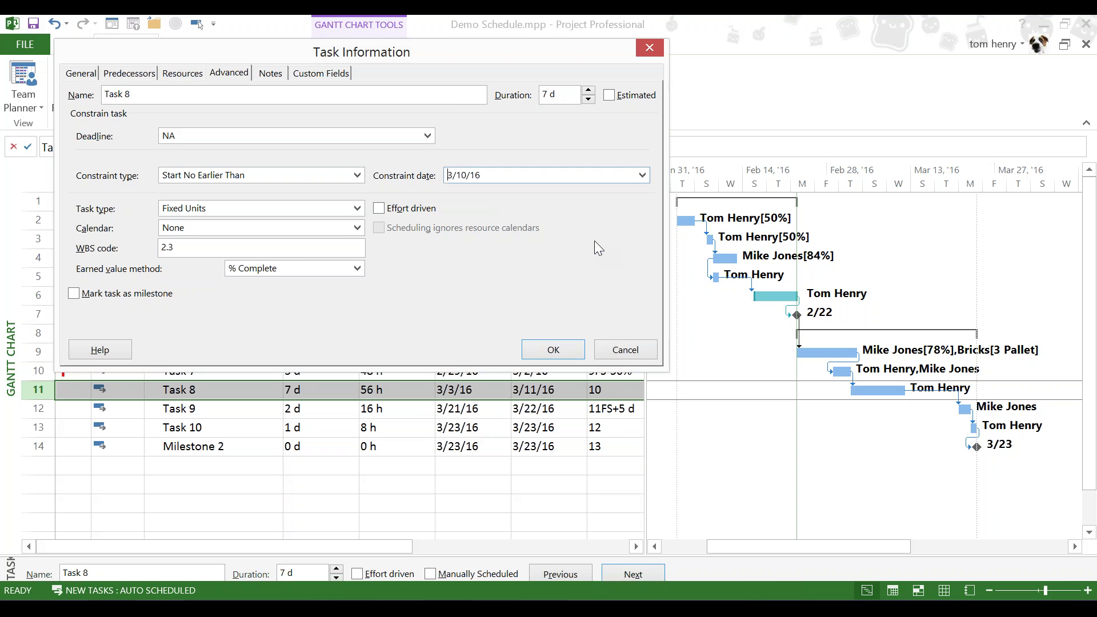
pyautogui.click(553, 349)
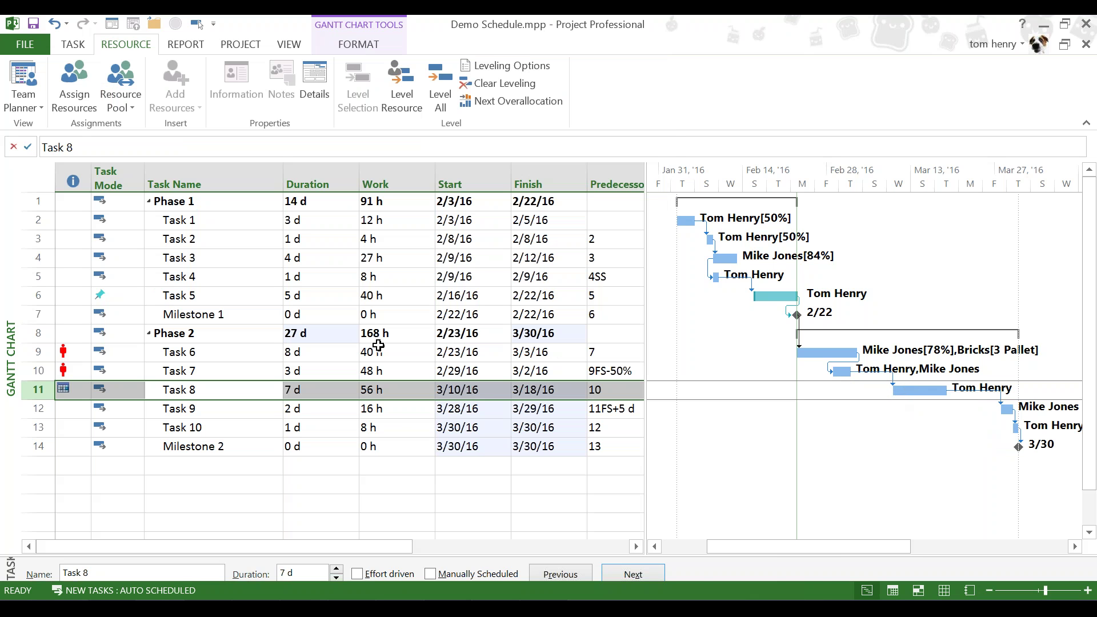
pyautogui.click(73, 423)
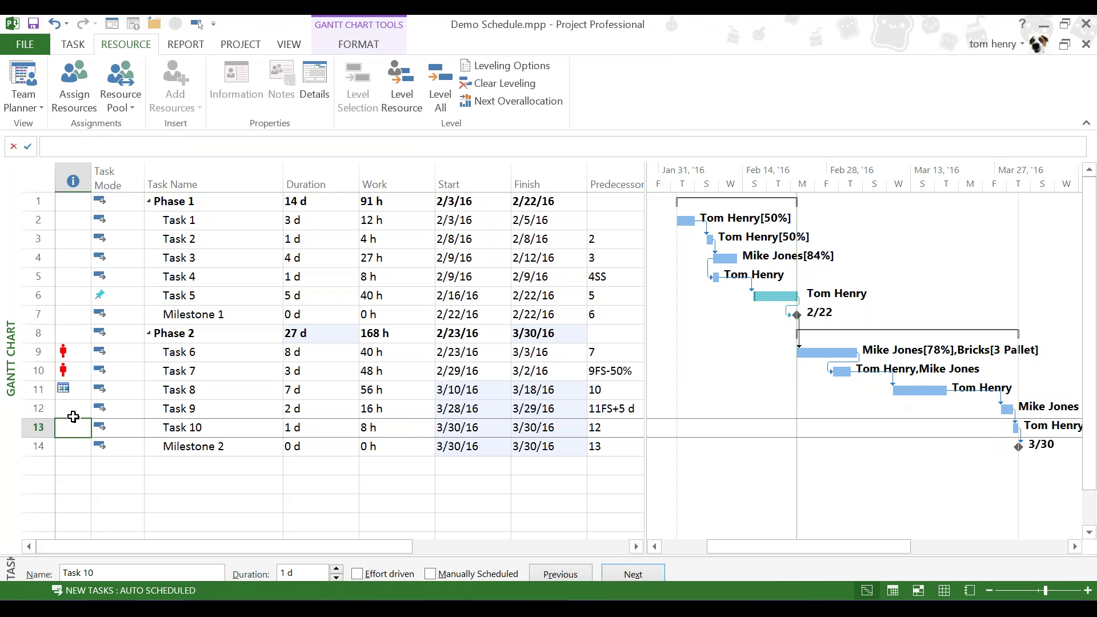
# - Change Task 3's start date to 2/11/16 from the calendar, then select Task 1's duration
pyautogui.moveTo(67, 392)
pyautogui.click(477, 258)
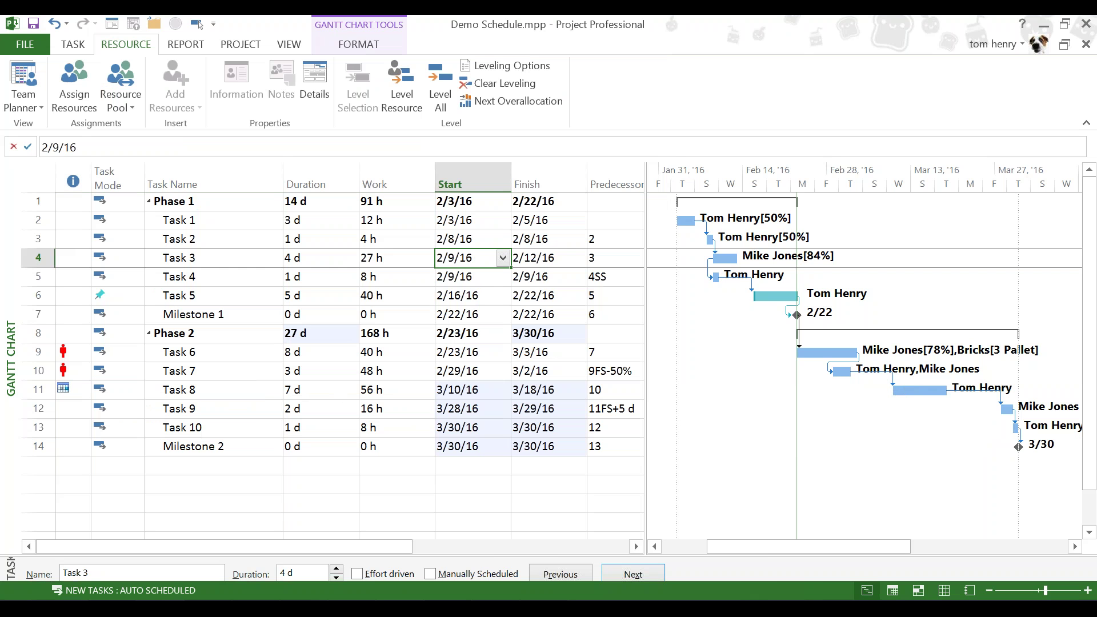
pyautogui.click(503, 258)
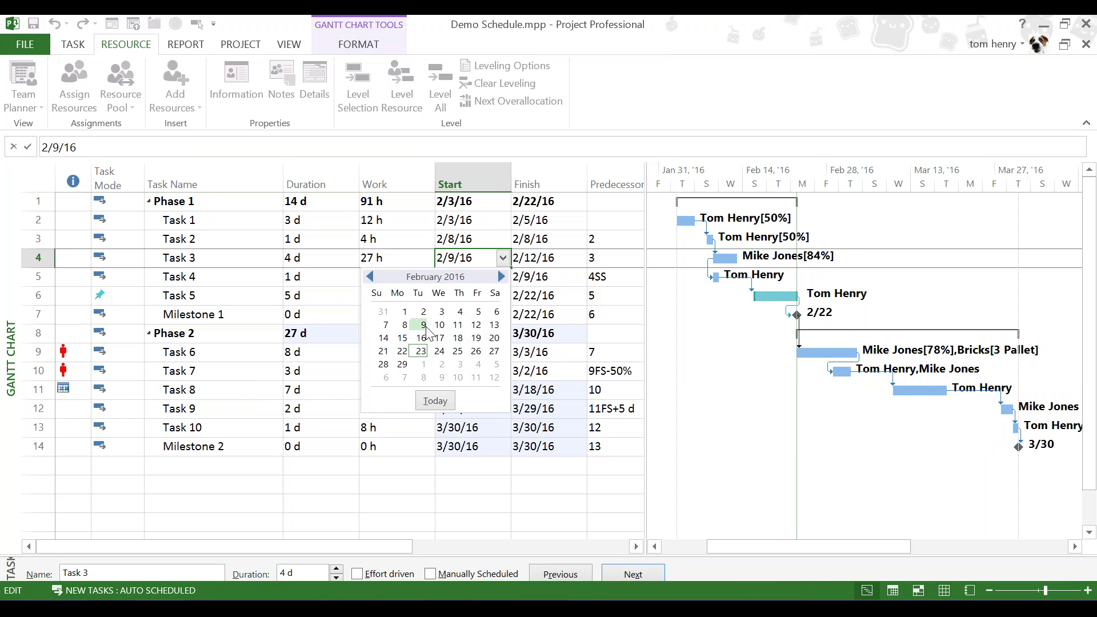
pyautogui.click(457, 324)
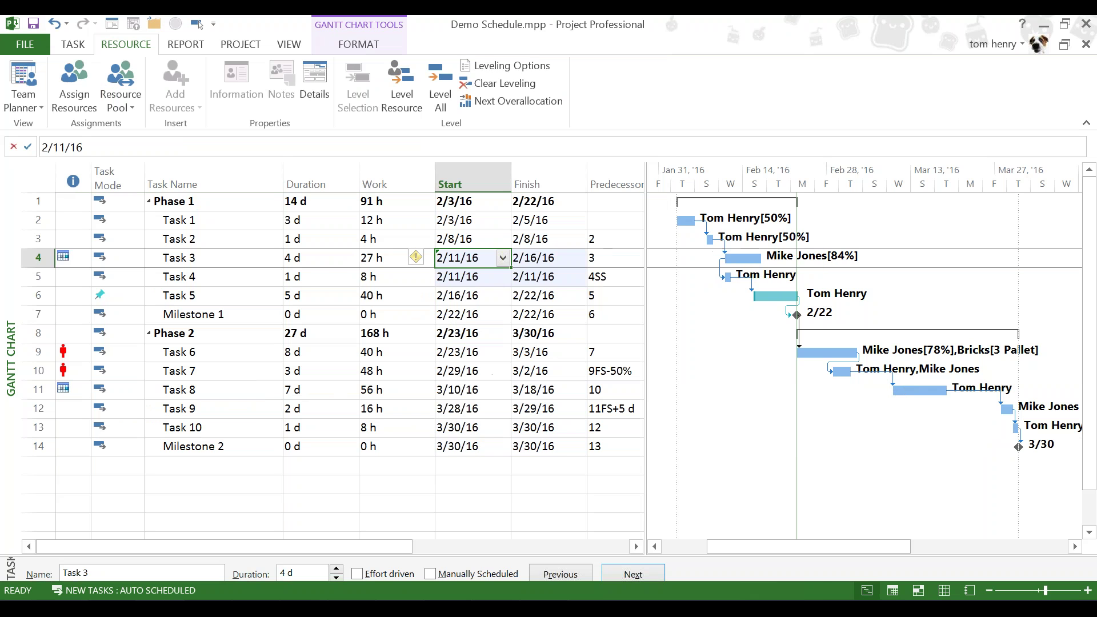
pyautogui.click(290, 220)
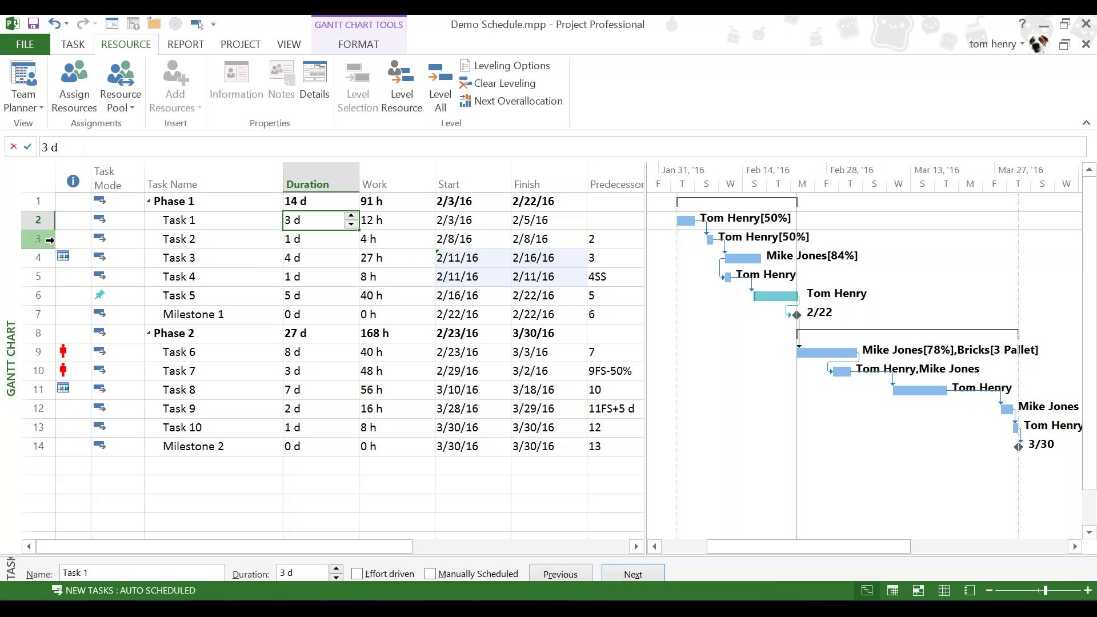
pyautogui.moveTo(66, 257)
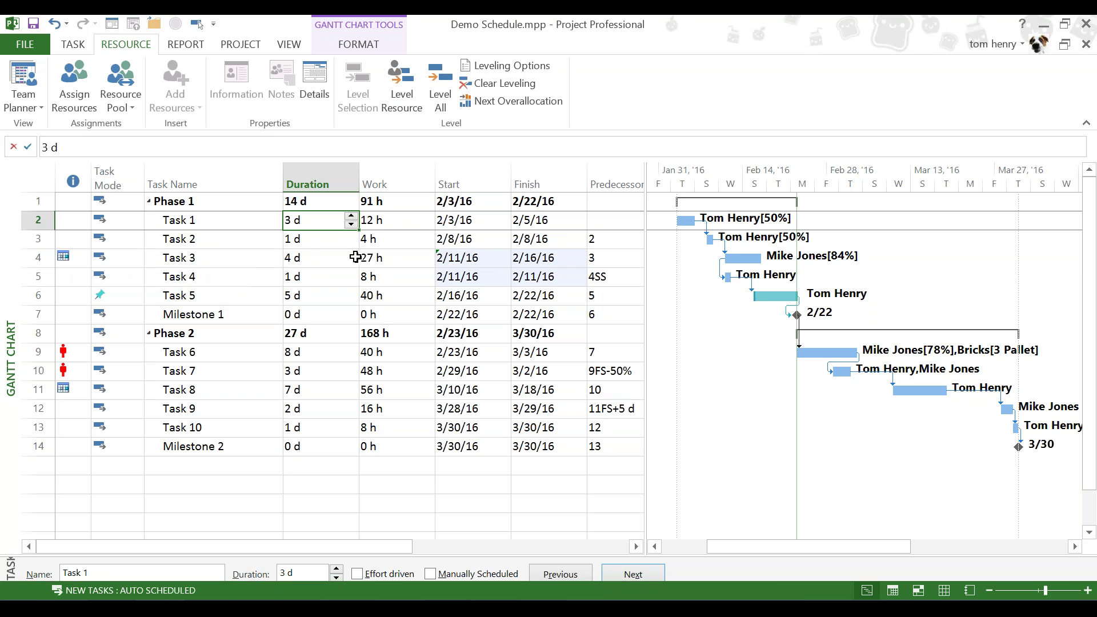
pyautogui.moveTo(488, 256)
# - Undo Task 3's start change, keep Task 8's Start No Earlier Than constraint, and view its Notes
pyautogui.click(54, 26)
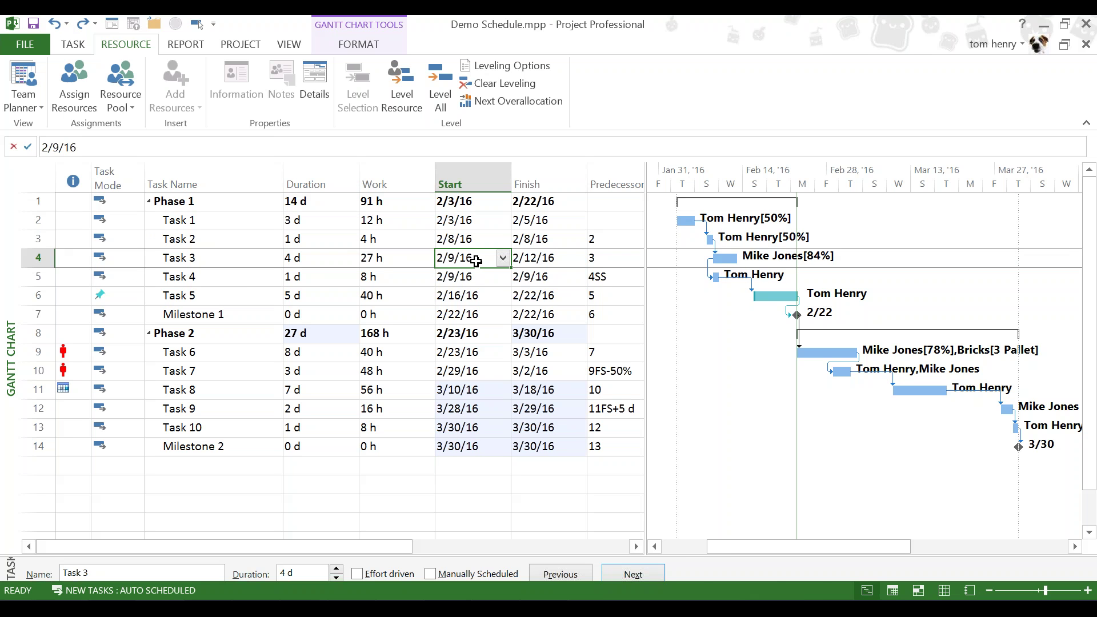
pyautogui.doubleClick(223, 387)
pyautogui.click(451, 276)
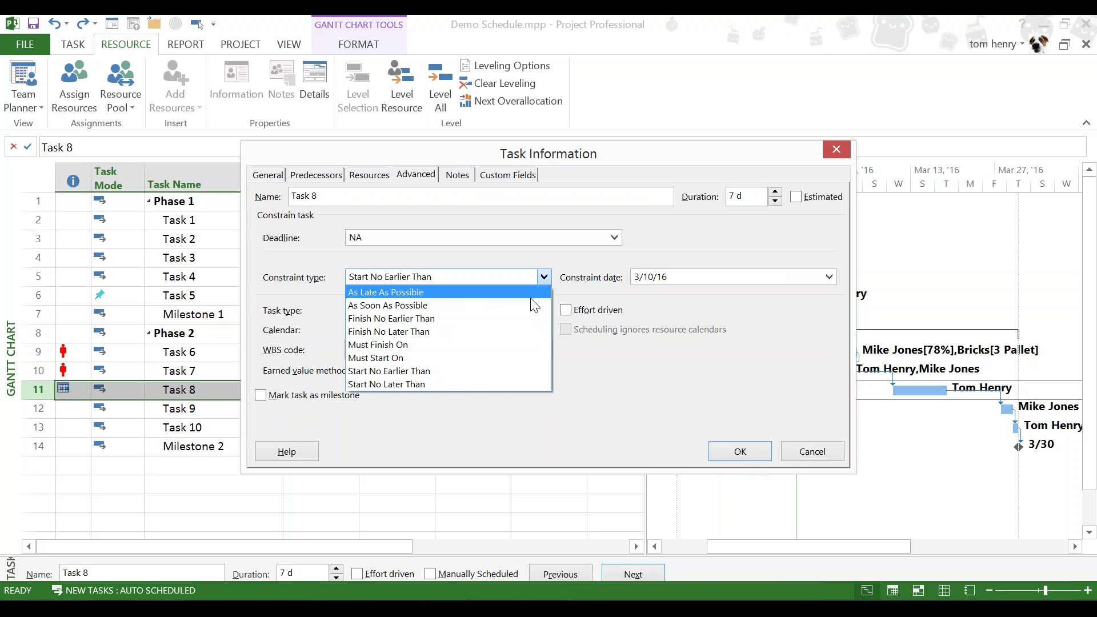
pyautogui.click(759, 446)
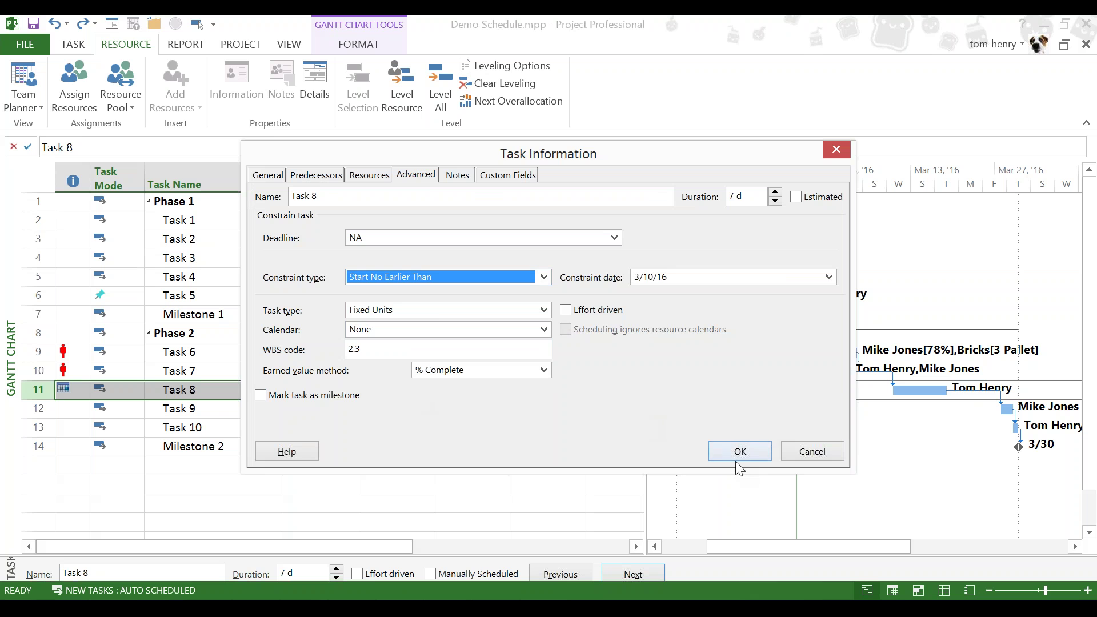
pyautogui.click(737, 453)
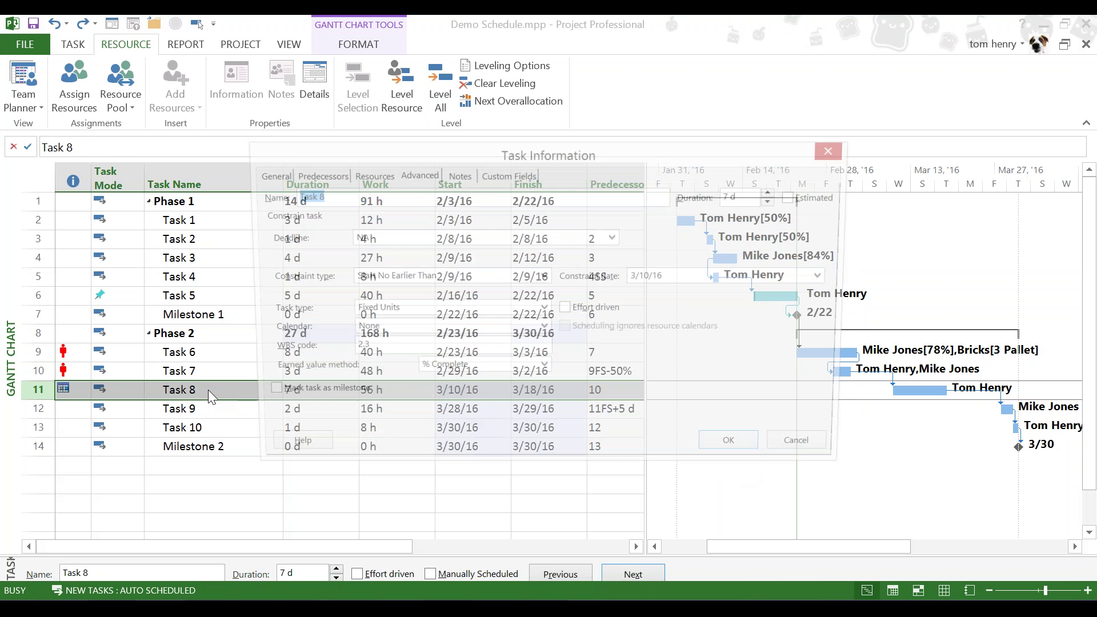
pyautogui.click(457, 175)
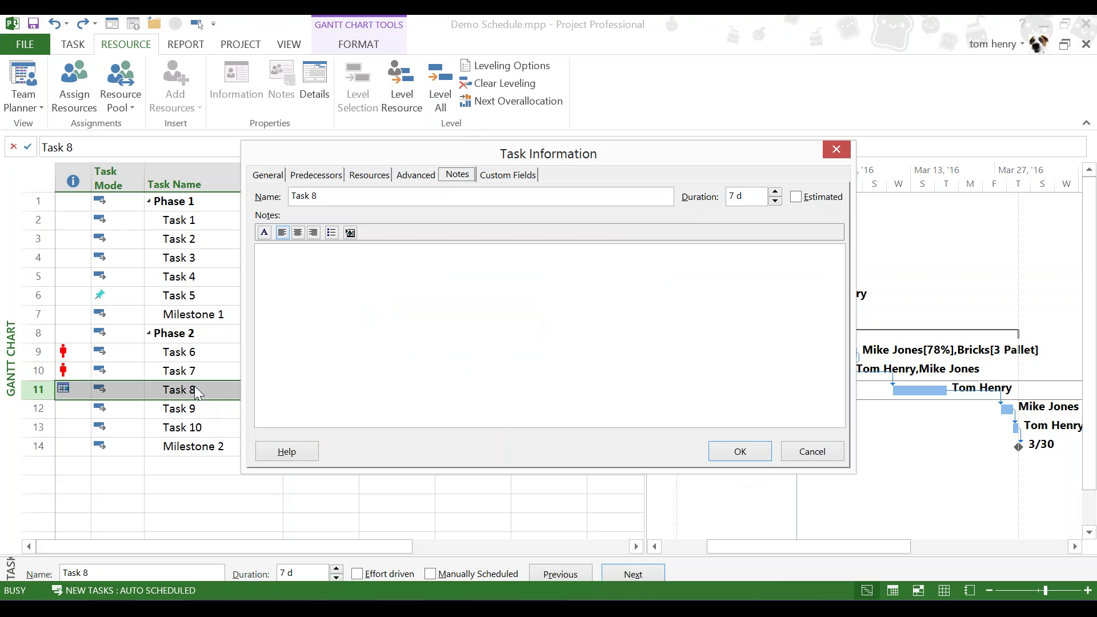
# - Add a note dated 2/23/2016 to Task 8: 'We are waiting on parts for this task.'
pyautogui.click(416, 176)
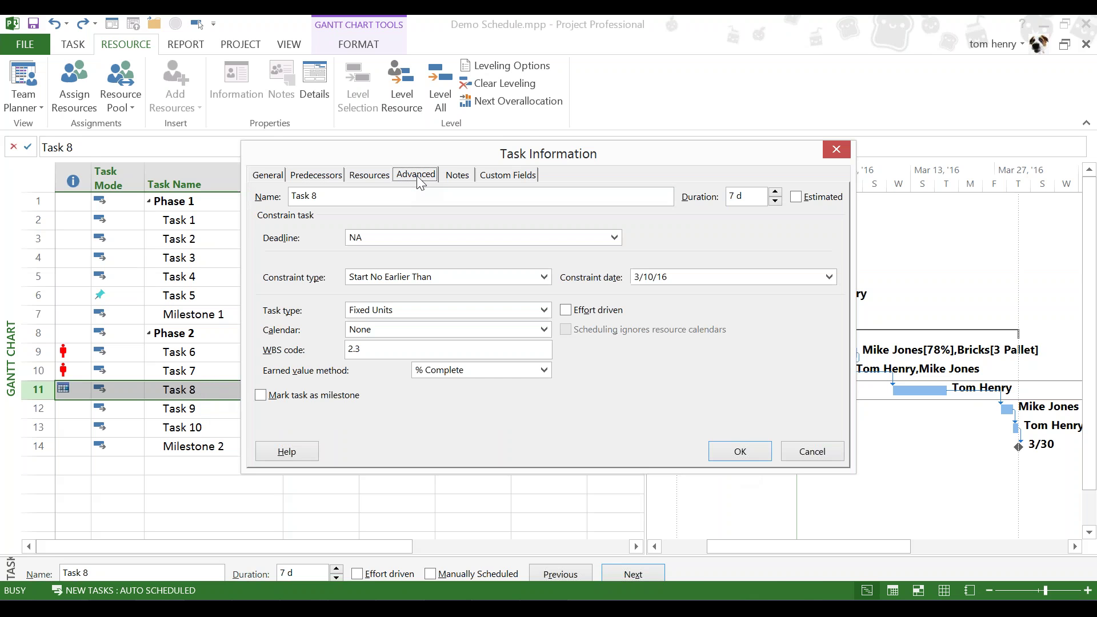
pyautogui.click(454, 178)
pyautogui.click(384, 273)
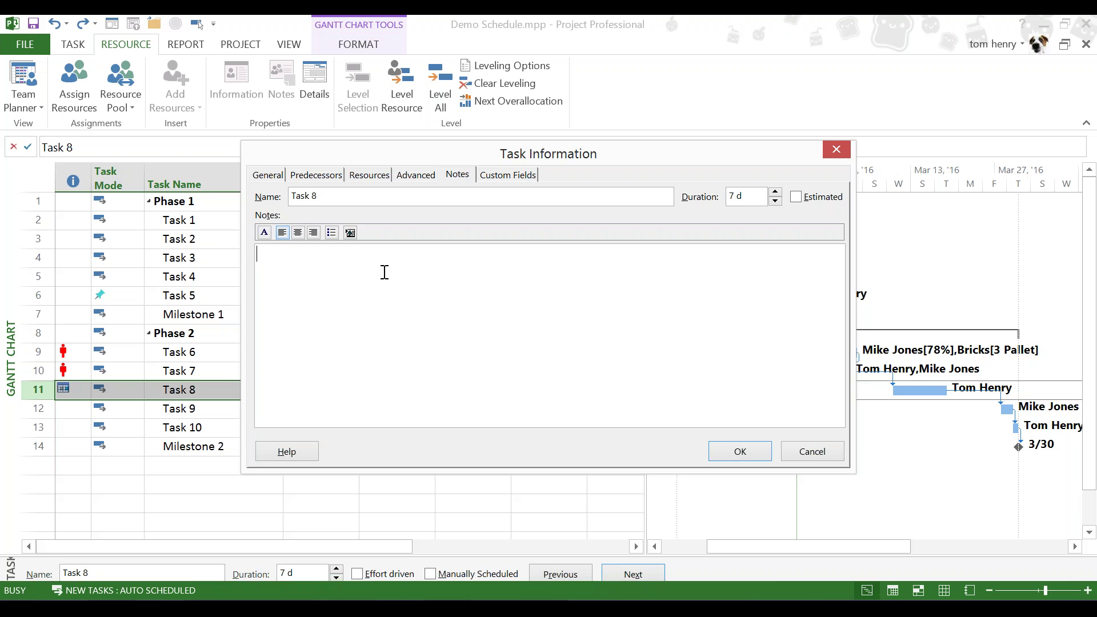
pyautogui.write('TH - 2/')
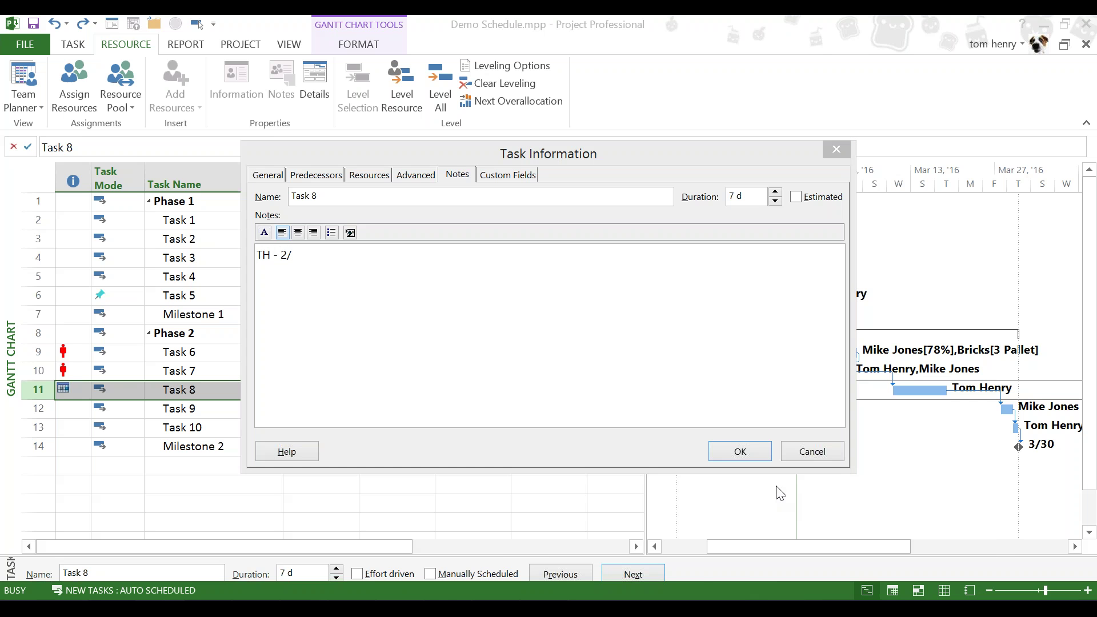
pyautogui.click(372, 260)
pyautogui.write('2')
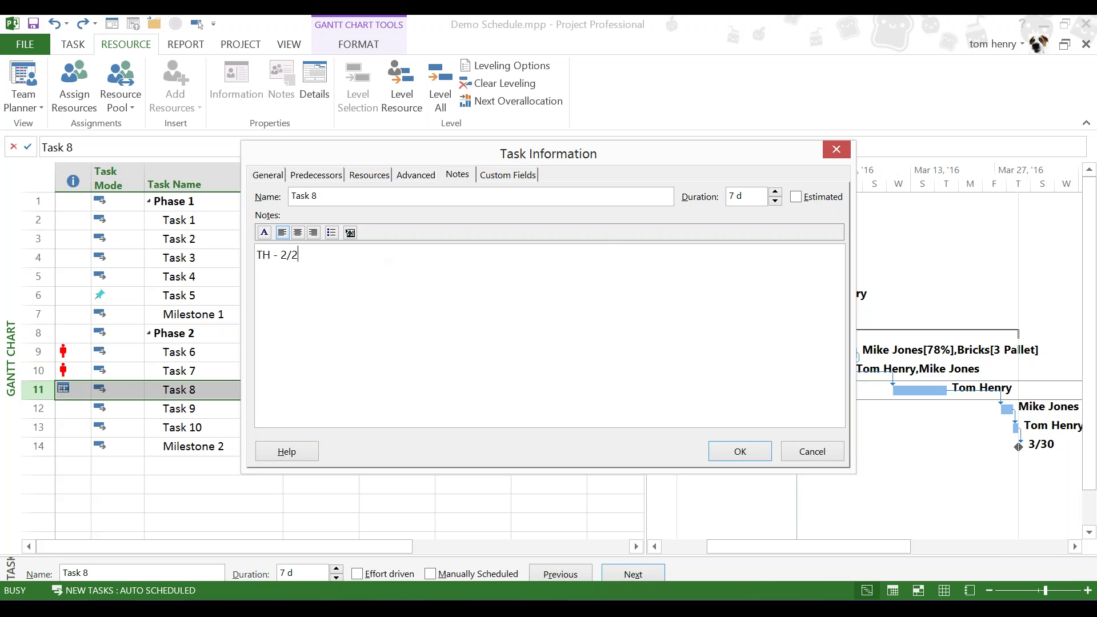
pyautogui.write('3/')
pyautogui.write('201')
pyautogui.write('6')
pyautogui.write(' - ')
pyautogui.write('WE and')
pyautogui.press('BackSpace')
pyautogui.press('BackSpace')
pyautogui.press('BackSpace')
pyautogui.press('BackSpace')
pyautogui.press('BackSpace')
pyautogui.write('e are waiting on')
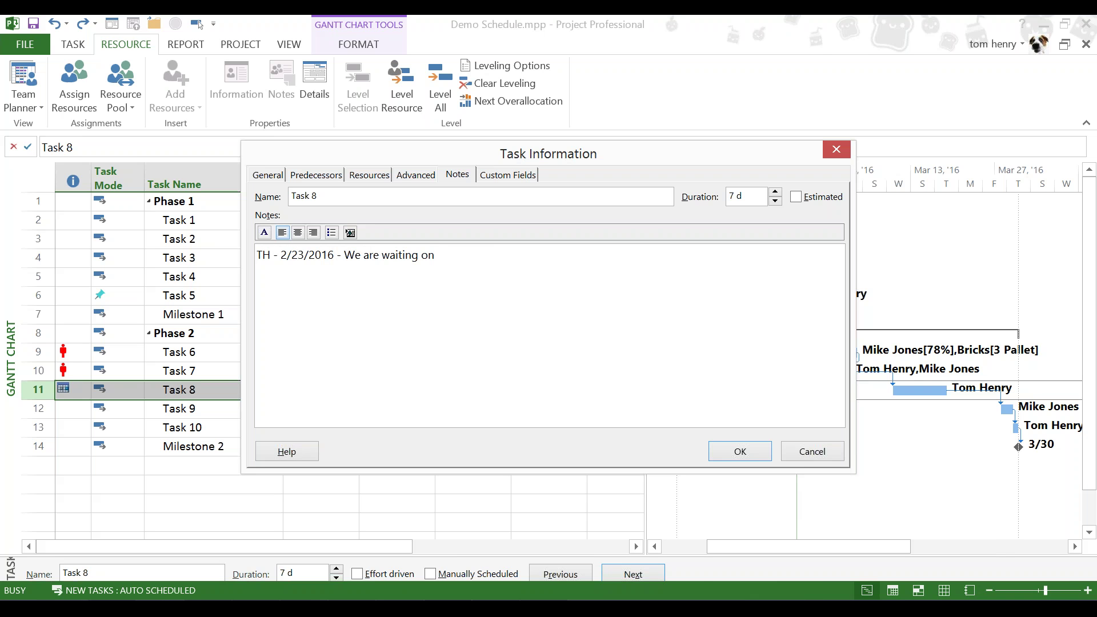
pyautogui.write(' parts for this task.')
pyautogui.click(757, 455)
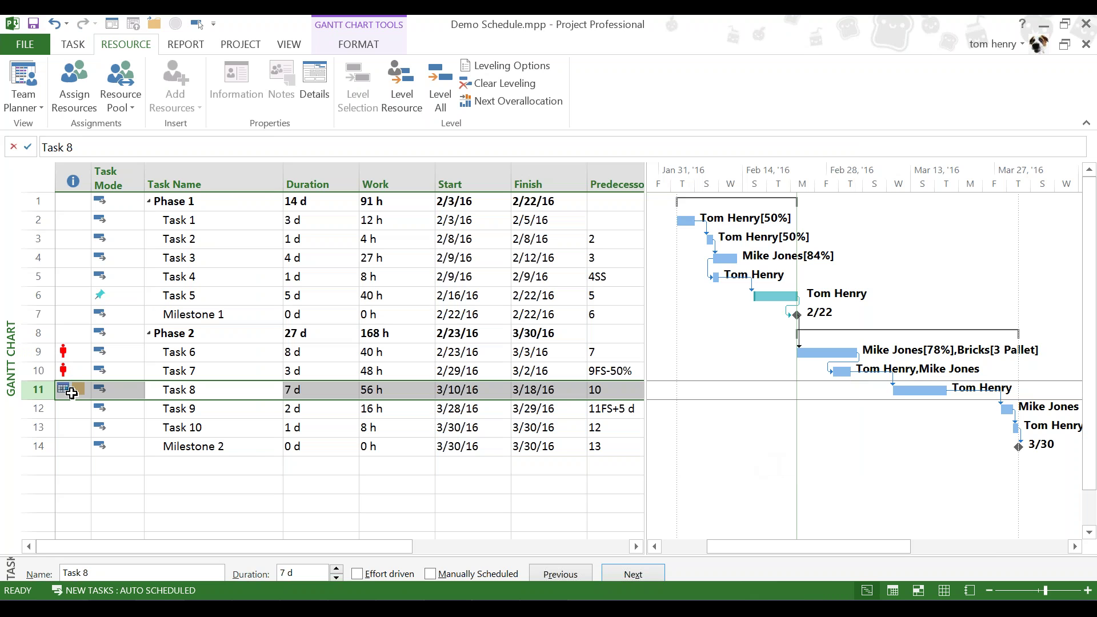
pyautogui.moveTo(72, 393)
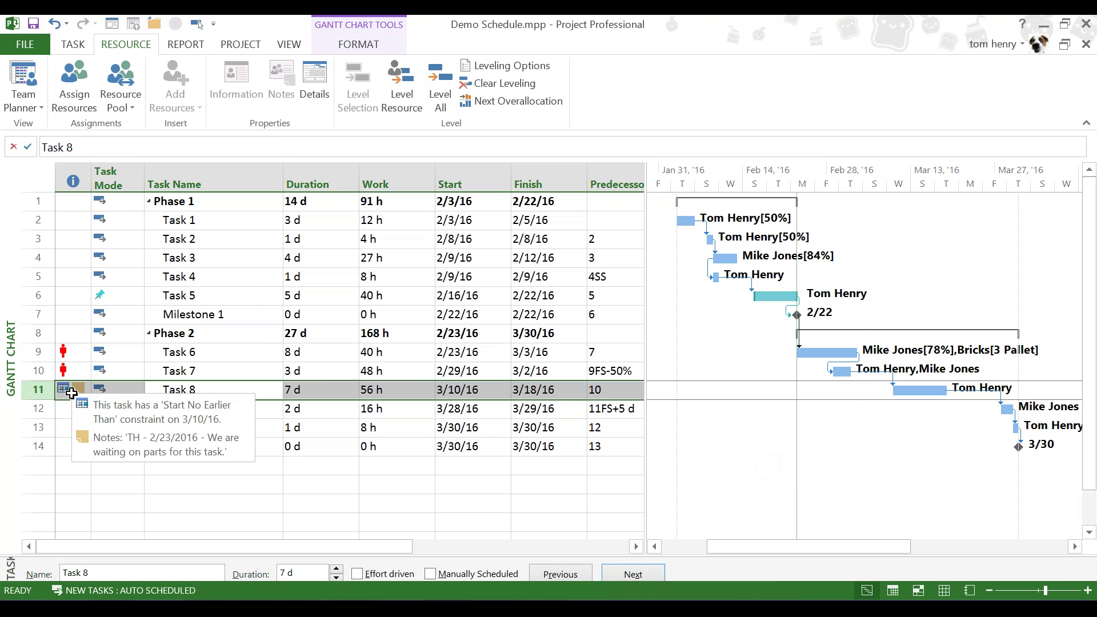
pyautogui.click(73, 389)
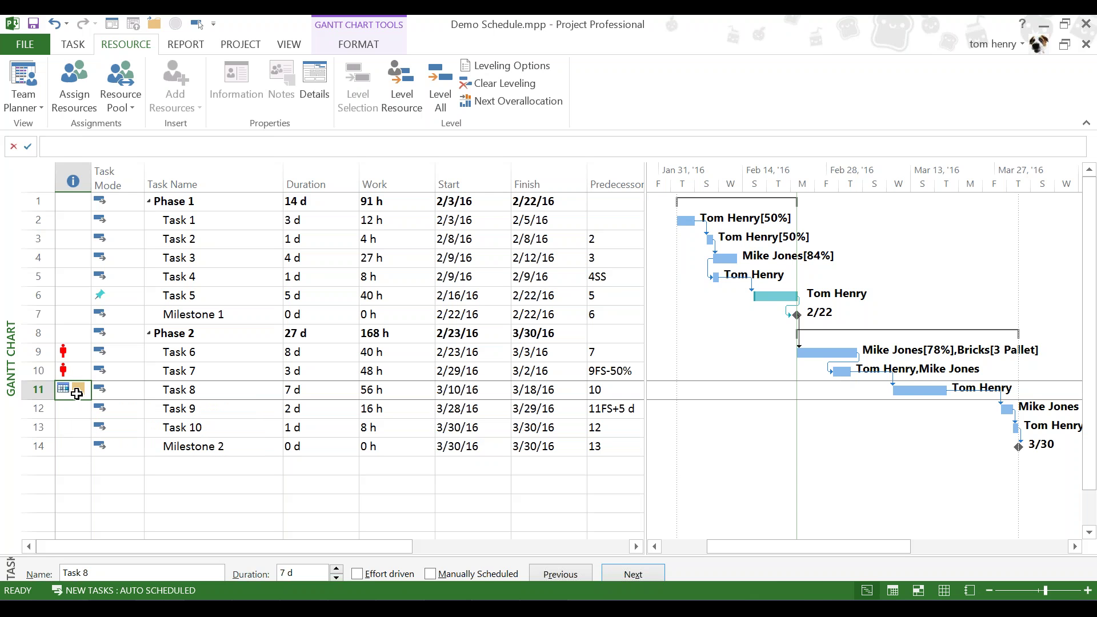
# - Select Milestone 2 and open its Task Information with Shift+F2
pyautogui.moveTo(77, 393)
pyautogui.click(225, 446)
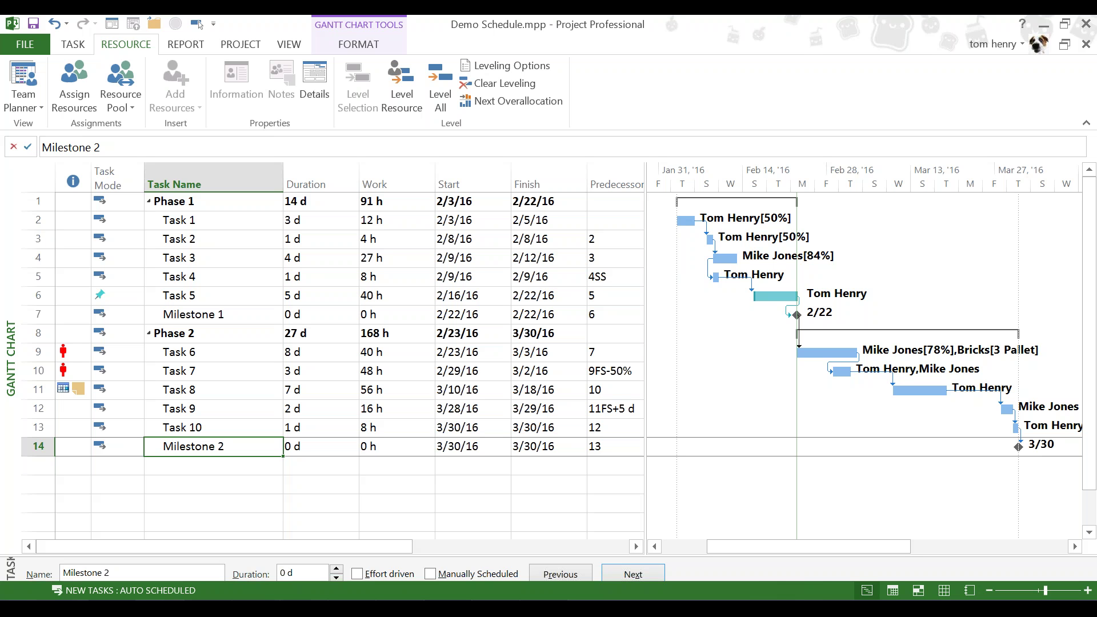
pyautogui.hotkey('shift', 'F2')
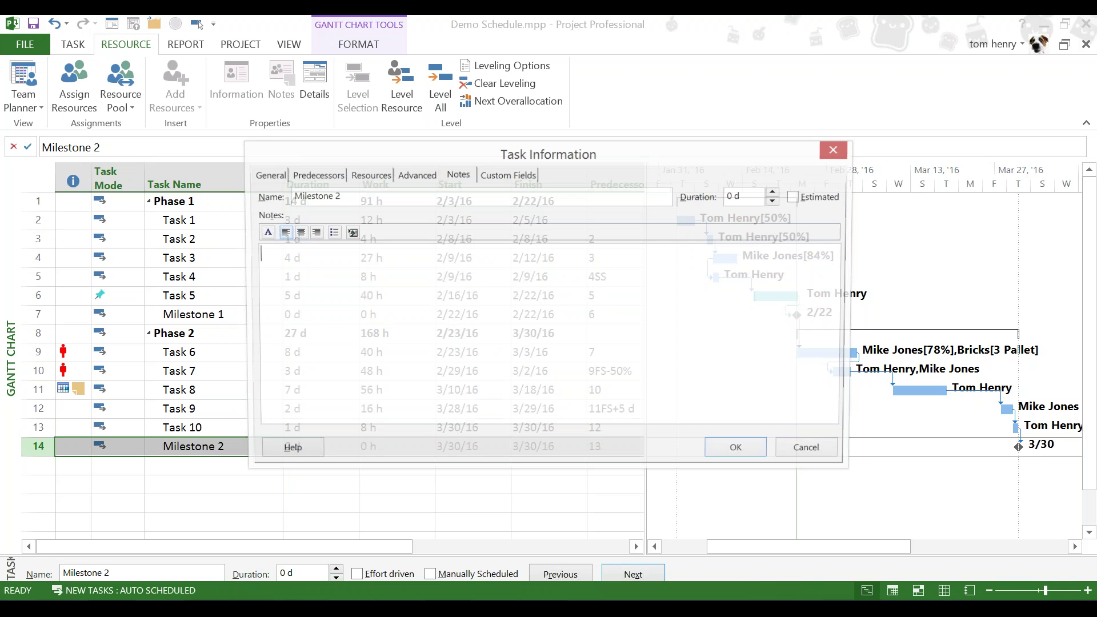
# - Set Milestone 2's deadline to April 6, 2016 on the Advanced tab
pyautogui.click(412, 175)
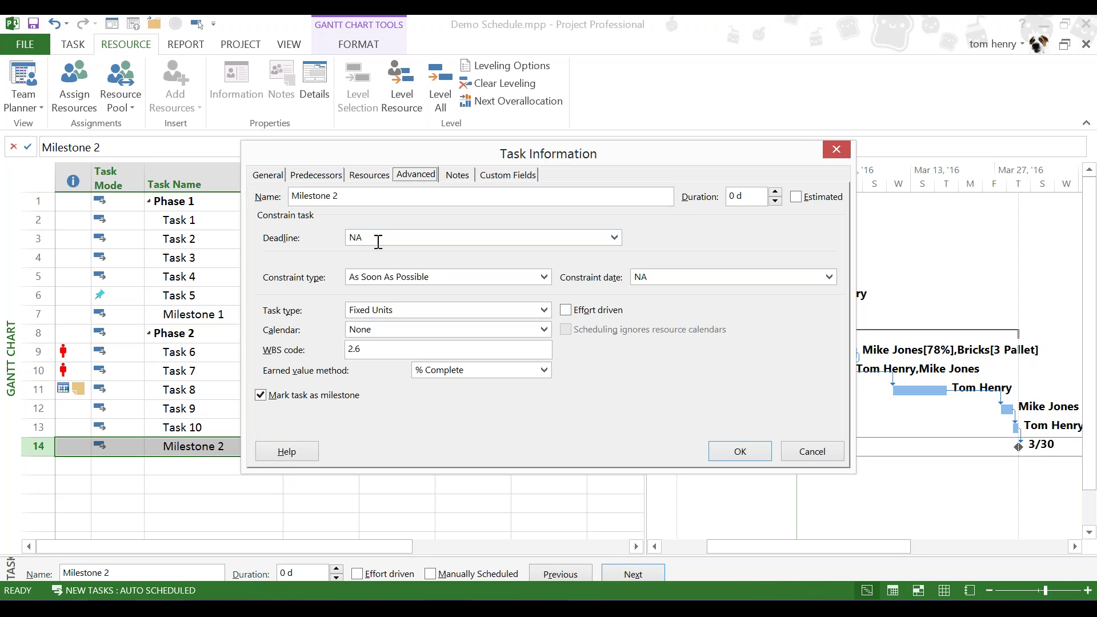
pyautogui.click(443, 239)
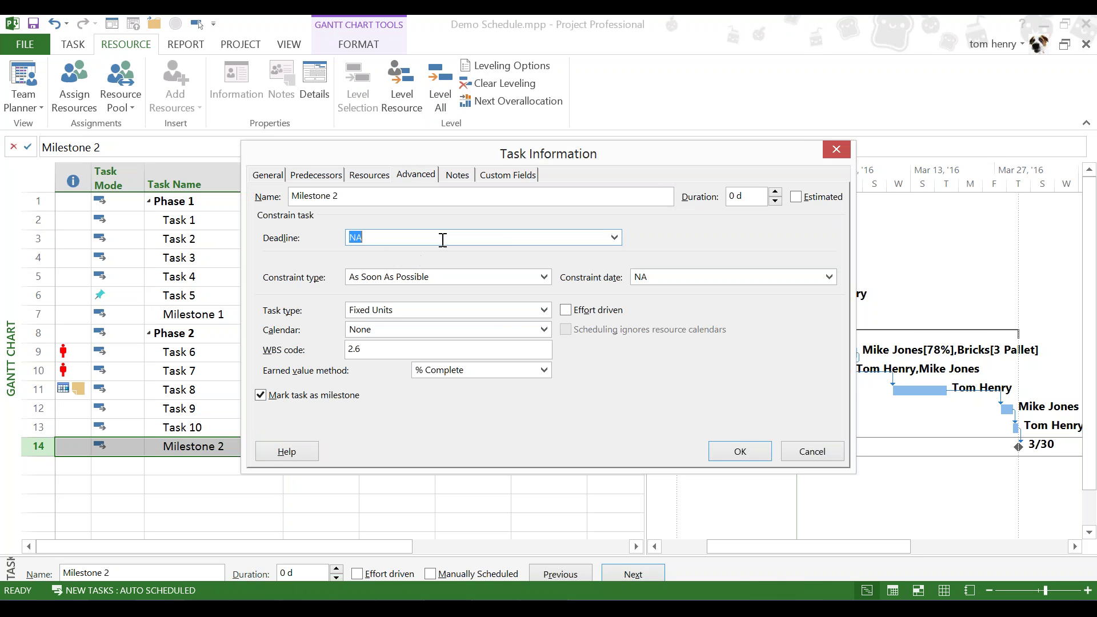
pyautogui.click(614, 237)
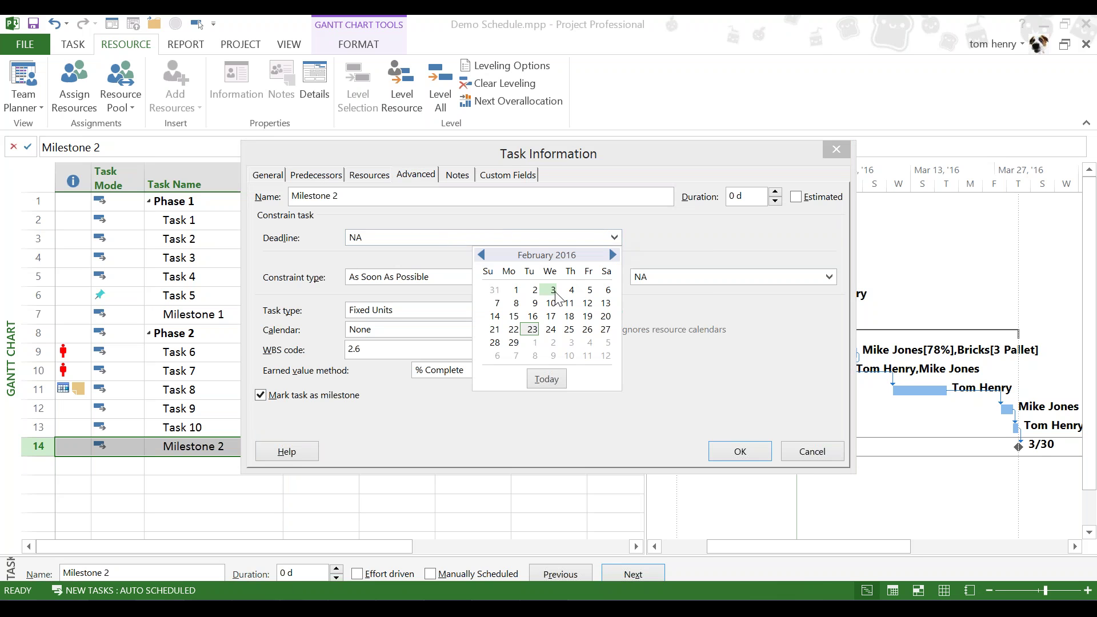
pyautogui.click(614, 254)
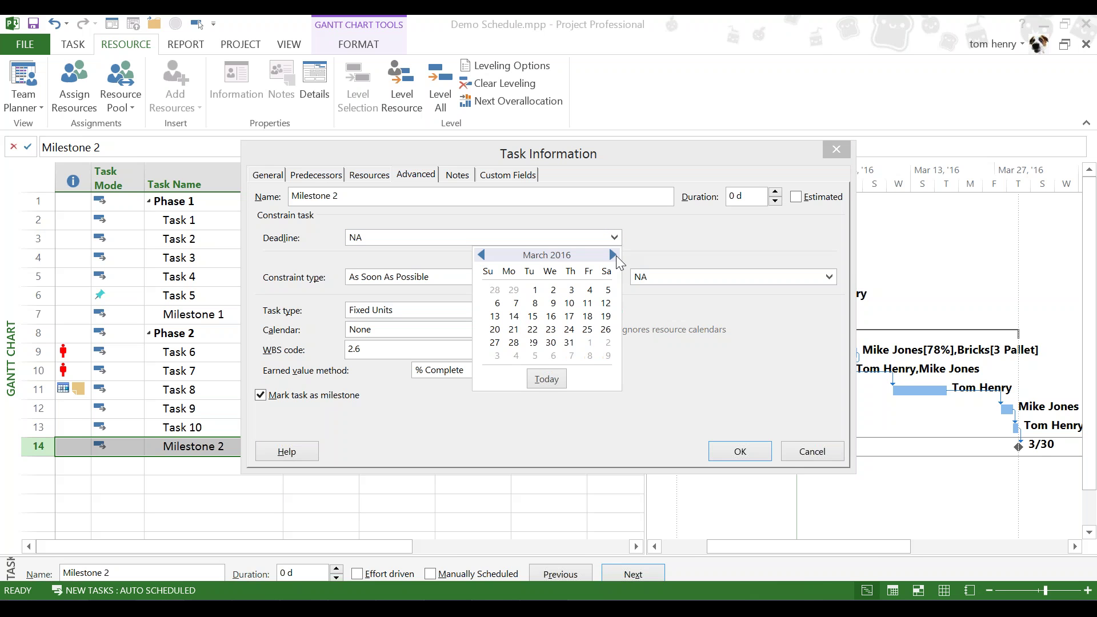
pyautogui.click(549, 355)
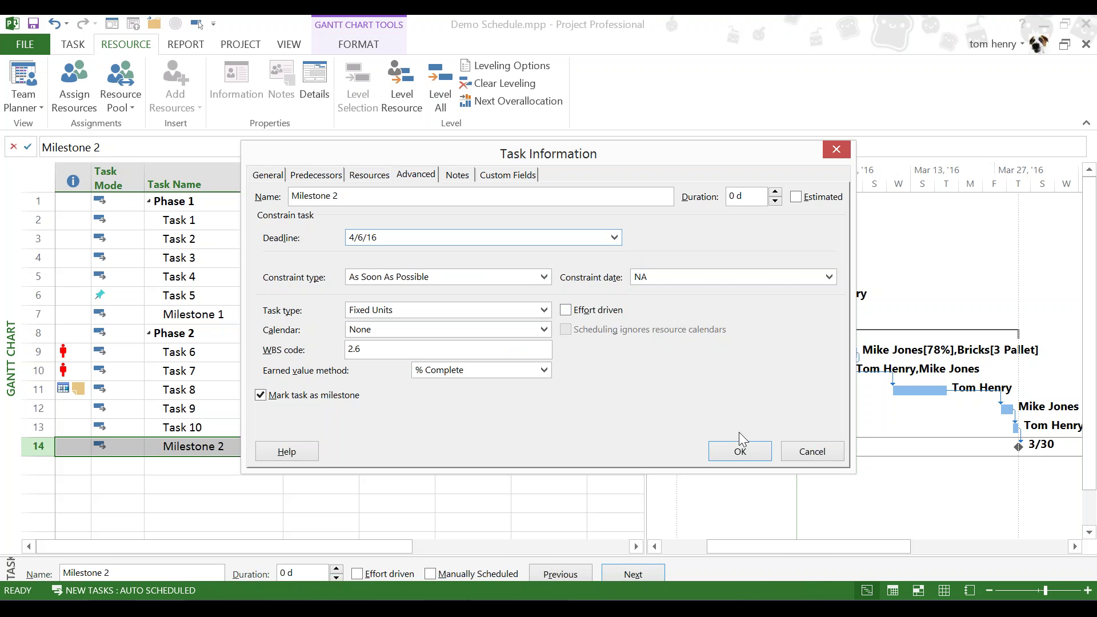
pyautogui.click(733, 452)
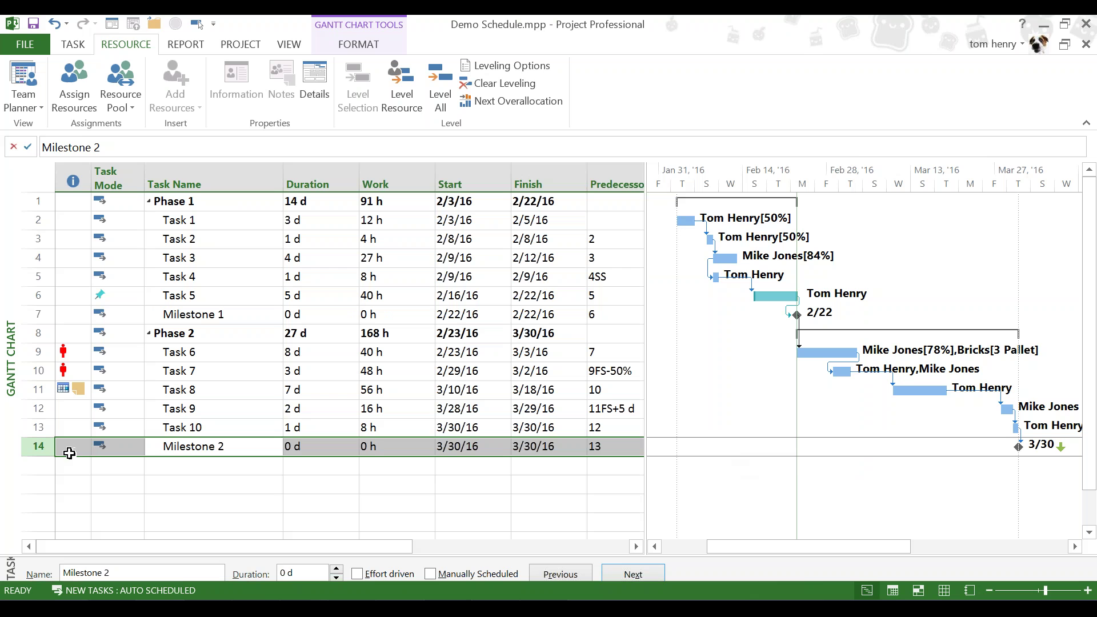
pyautogui.click(177, 429)
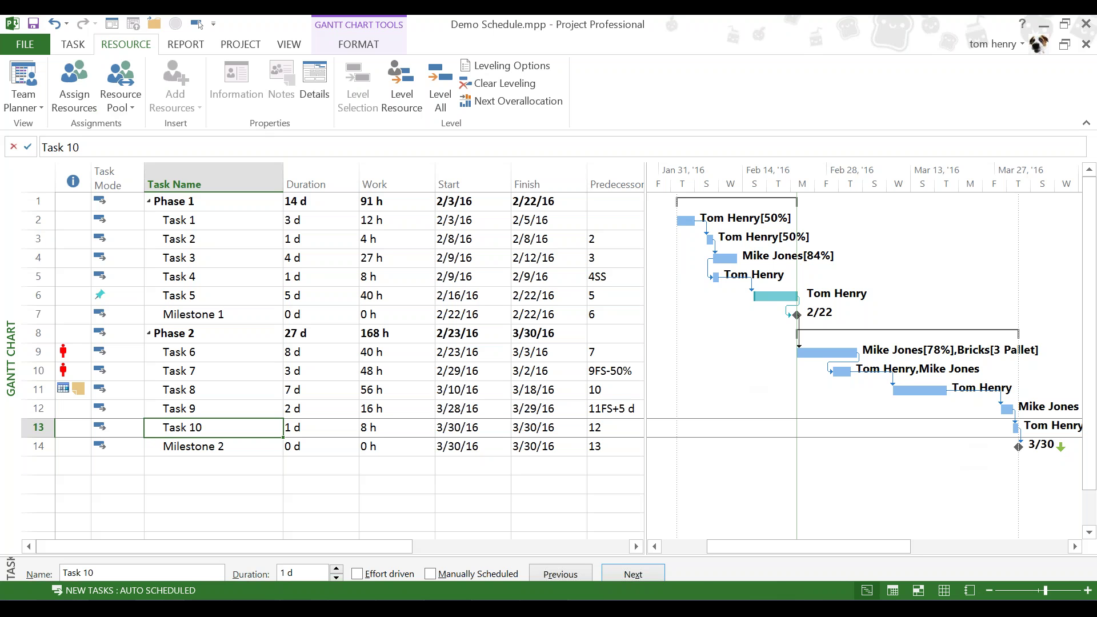
# - Save Baseline for the entire project through Project > Set Baseline
pyautogui.click(246, 45)
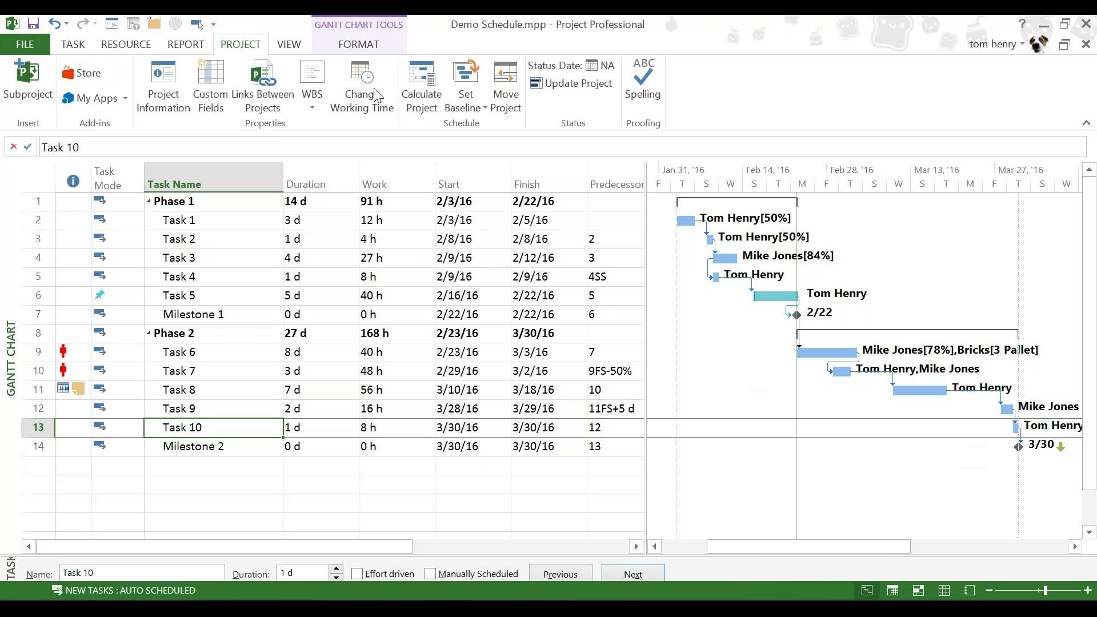
pyautogui.click(466, 98)
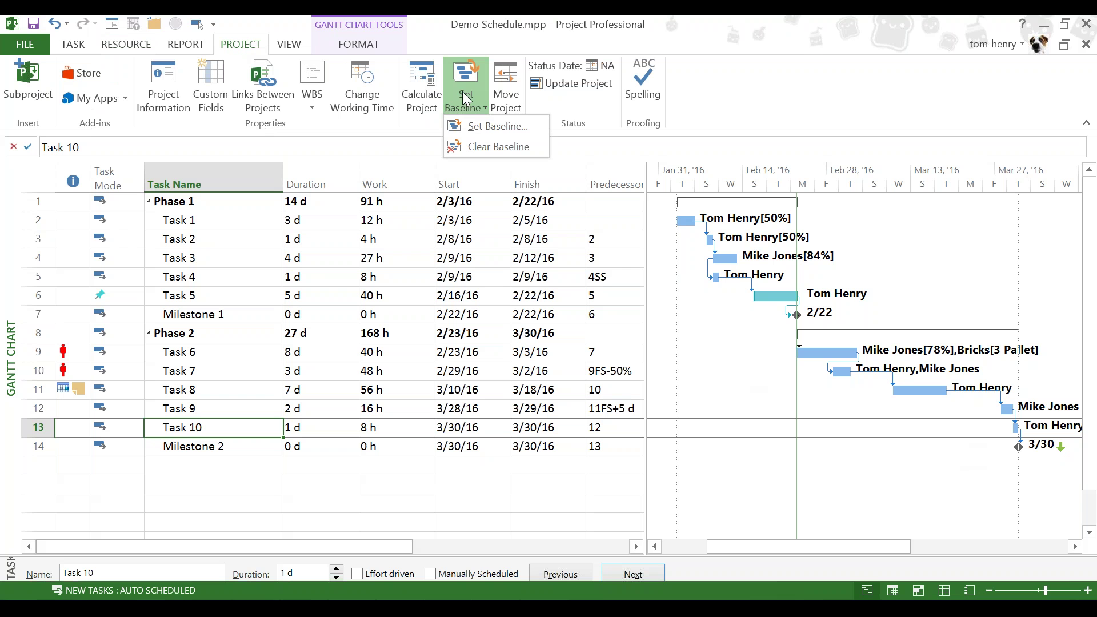
pyautogui.click(505, 133)
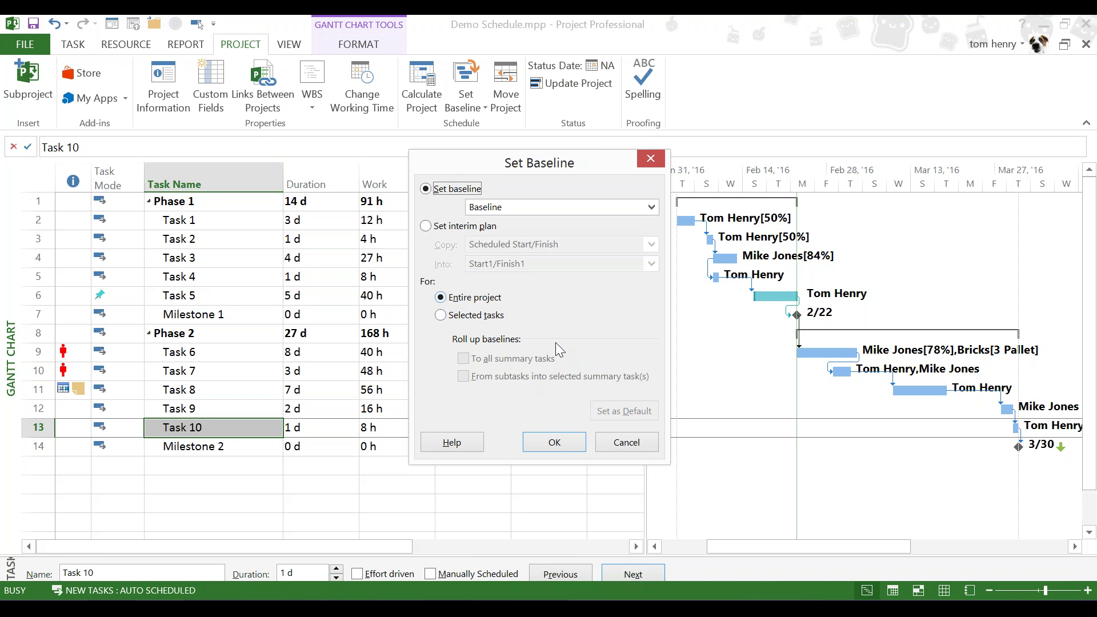
pyautogui.click(564, 443)
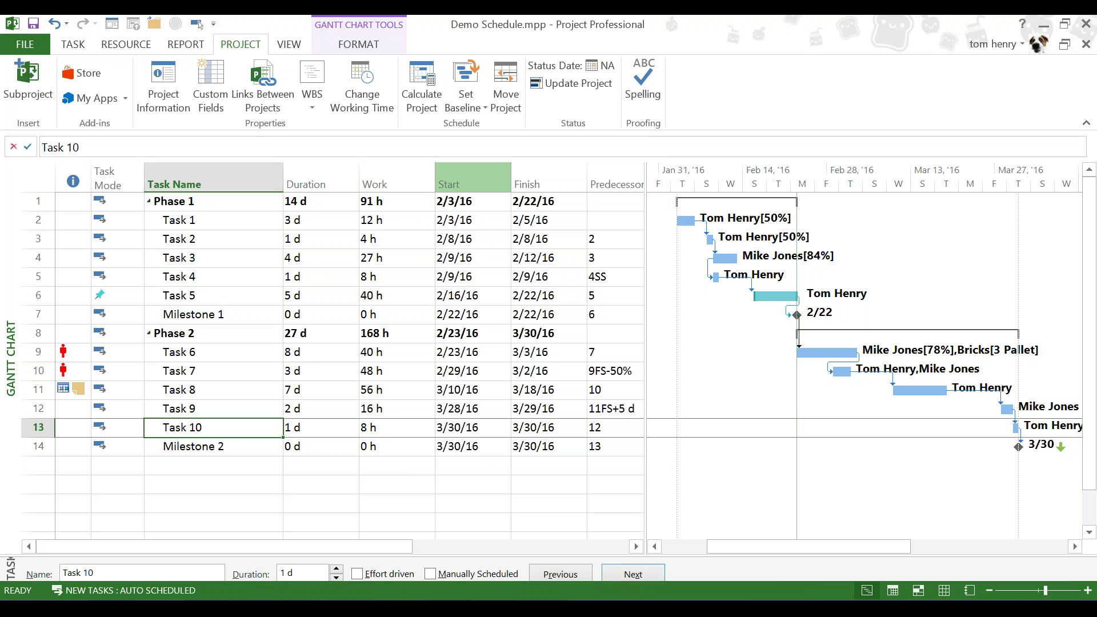
# - Apply the Baseline table to the sheet via View > Tables > More Tables
pyautogui.click(289, 46)
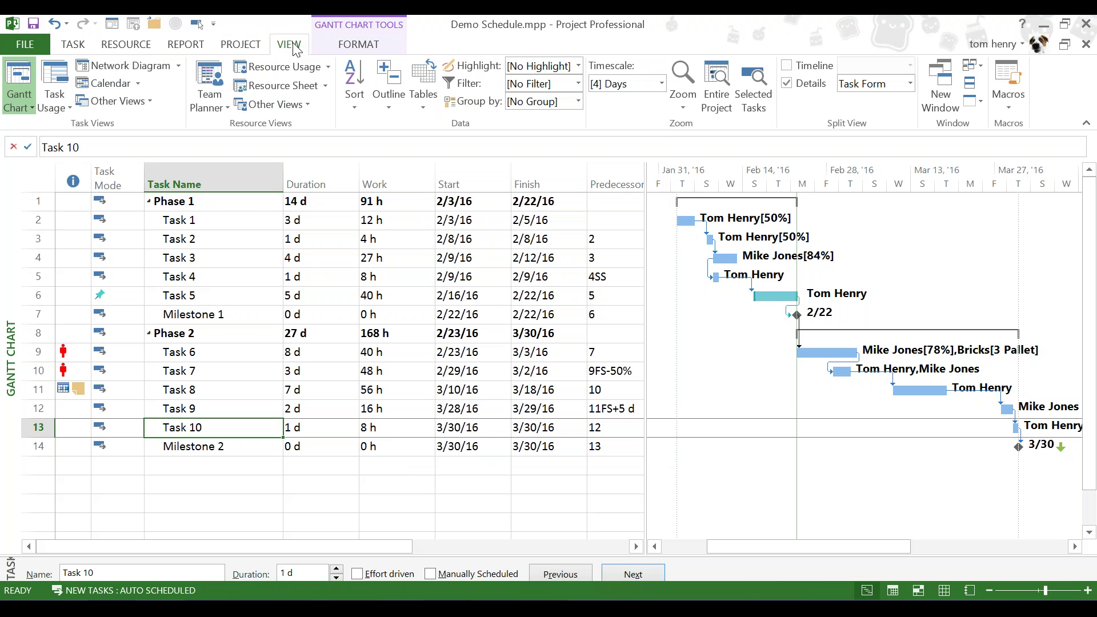
pyautogui.click(427, 96)
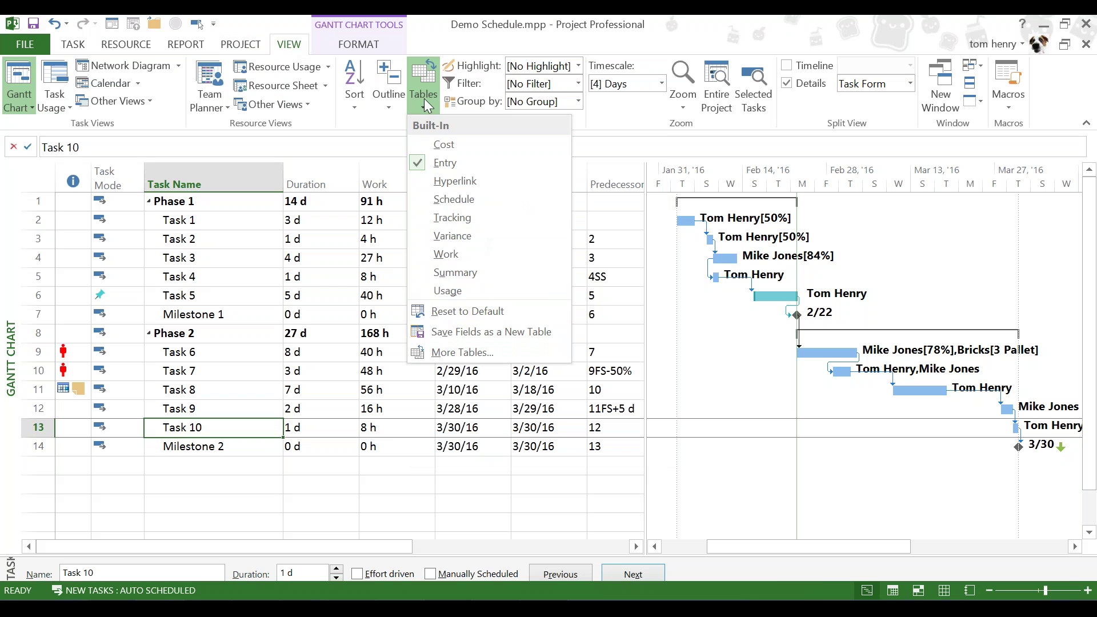
pyautogui.click(460, 352)
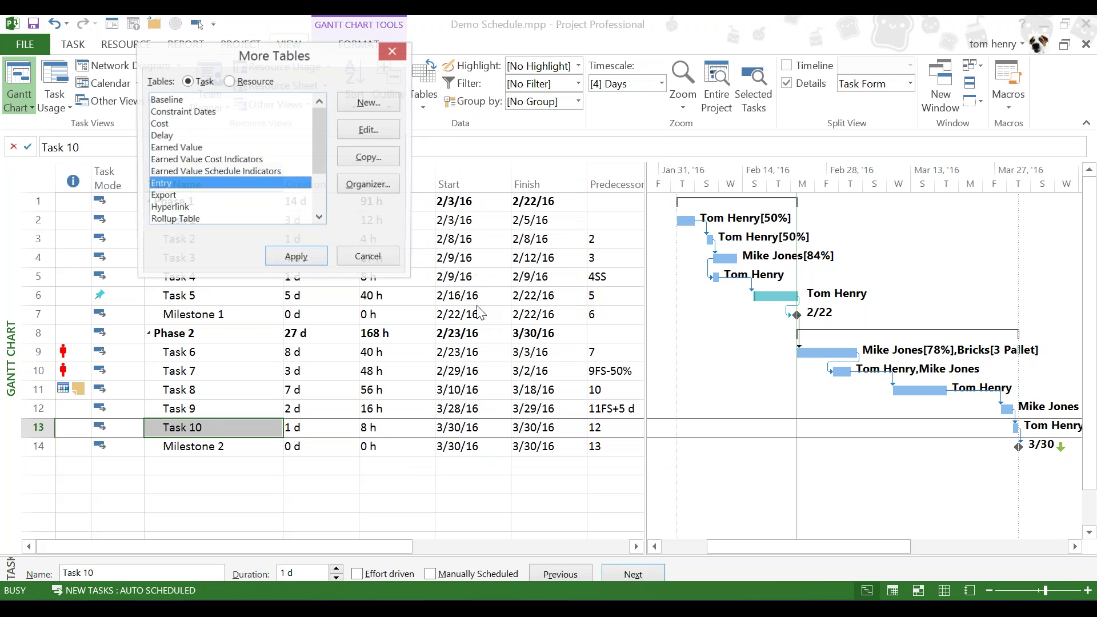
pyautogui.click(218, 99)
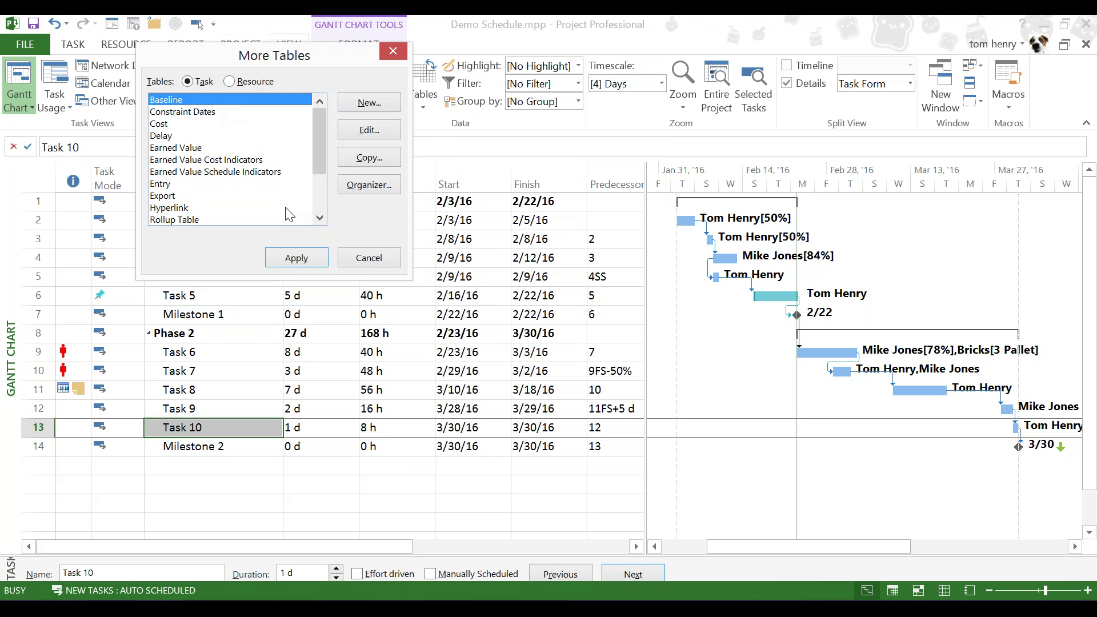
pyautogui.click(290, 260)
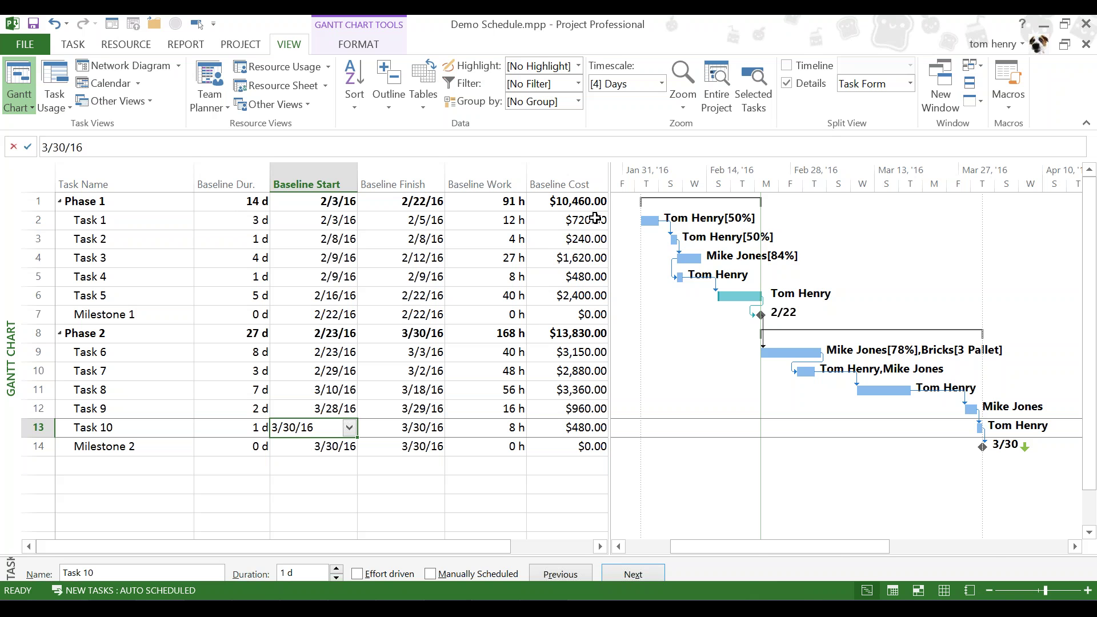
# - Widen the table toward the right edge so every baseline column is visible beside a narrower Gantt chart
pyautogui.moveTo(611, 260); pyautogui.dragTo(780, 260)
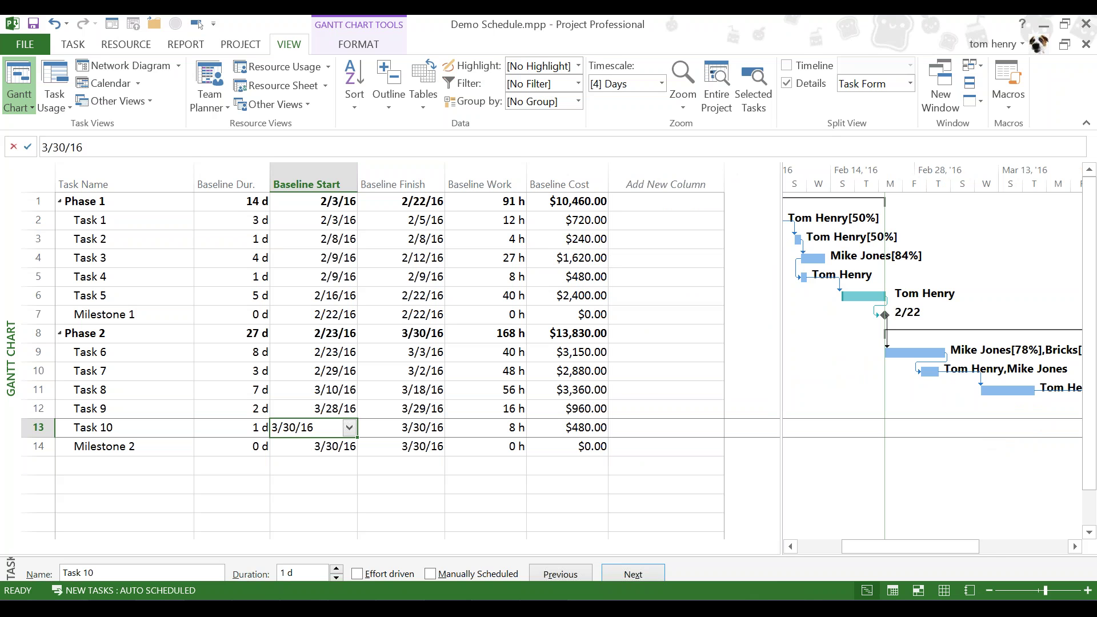
# - Clear the baseline for the entire project, resetting all baseline values to NA, 0 d, 0 h, $0.00
pyautogui.click(242, 49)
pyautogui.click(458, 80)
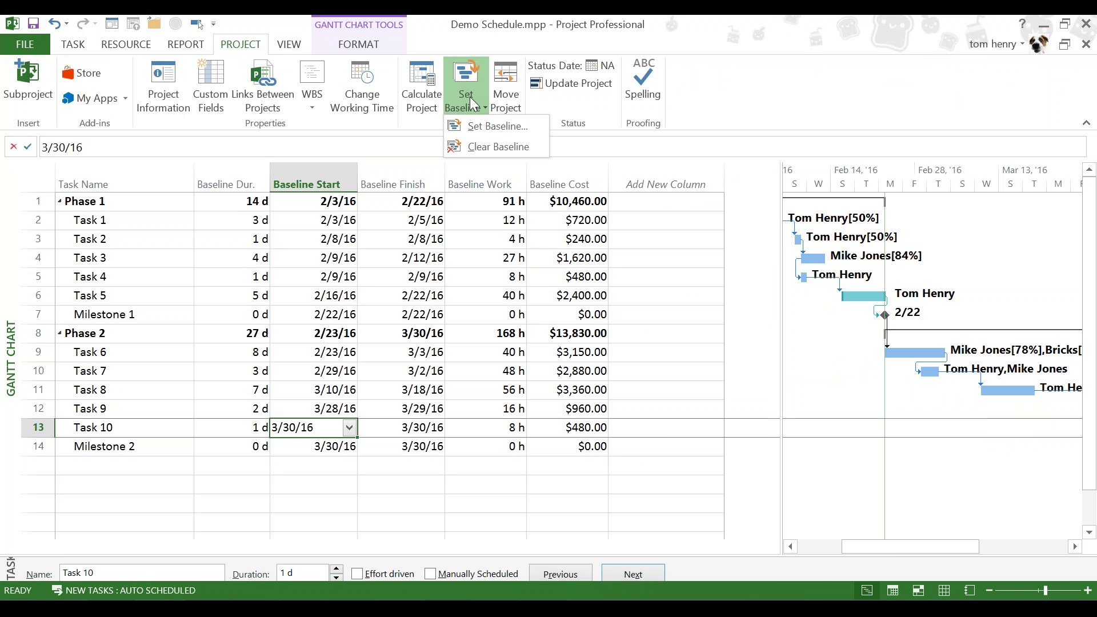
pyautogui.click(482, 148)
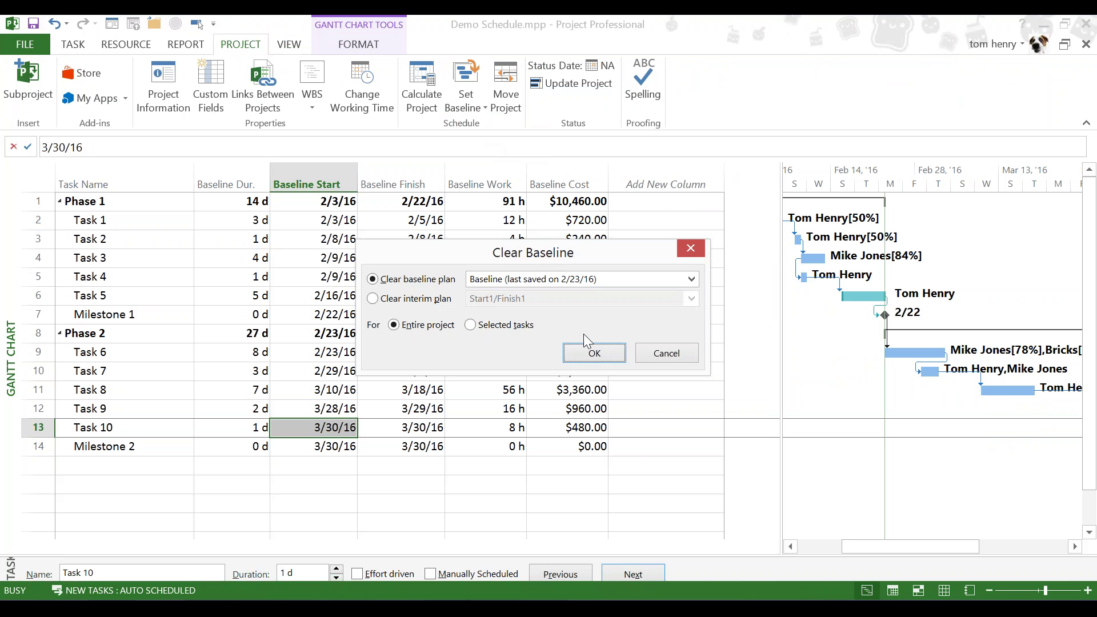
pyautogui.click(590, 351)
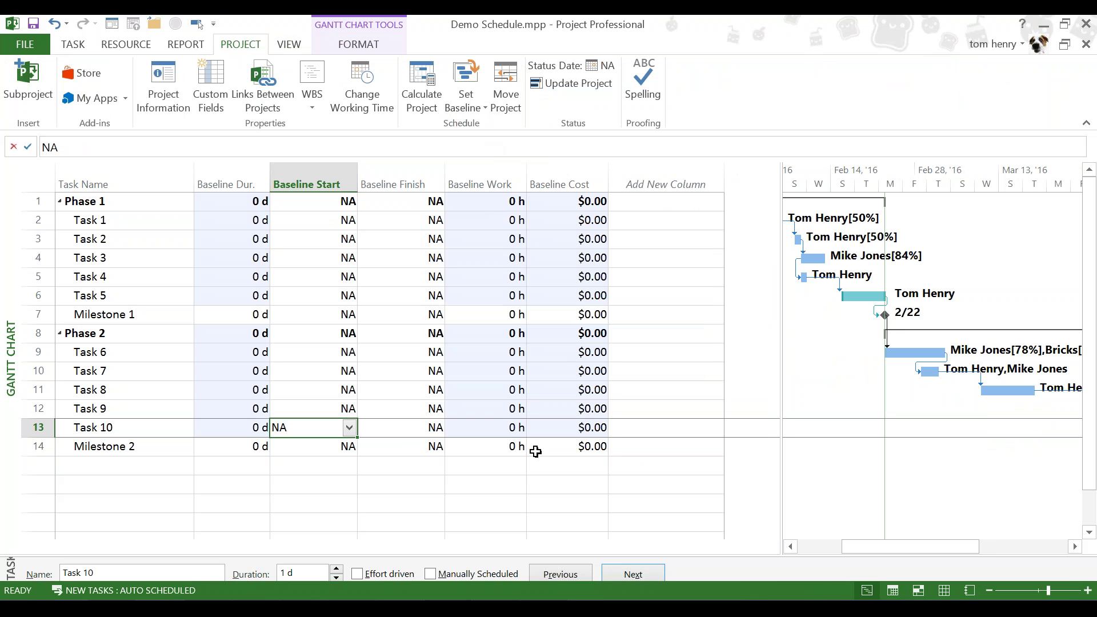
# - Save the entire project into the main Baseline, restoring values like Phase 2's $13,830.00
pyautogui.click(470, 106)
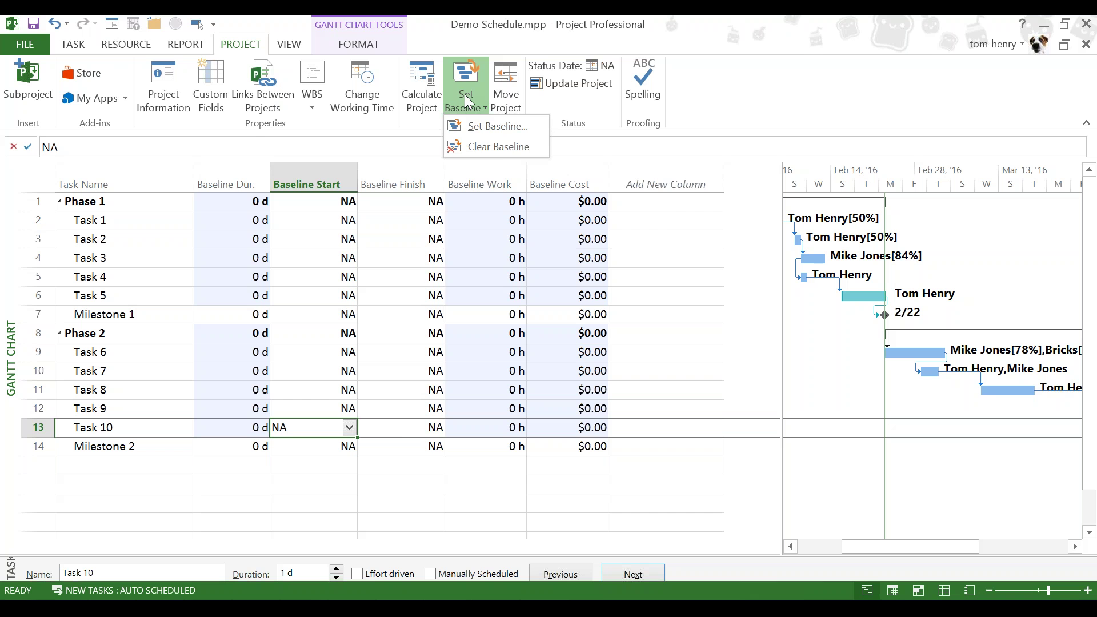
pyautogui.click(483, 131)
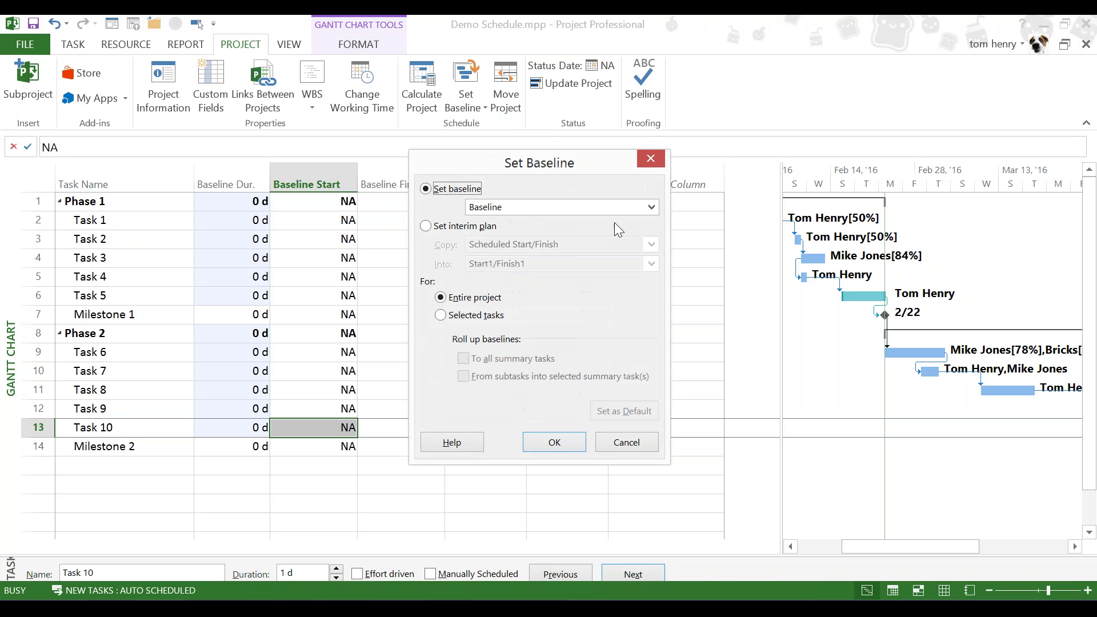
pyautogui.click(627, 207)
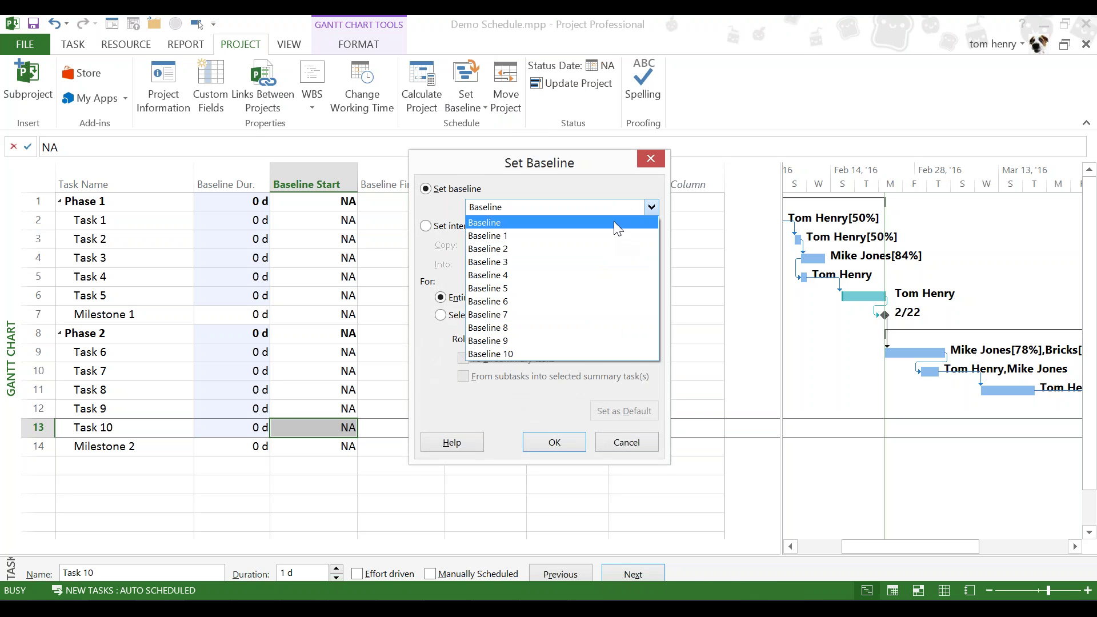
pyautogui.click(613, 223)
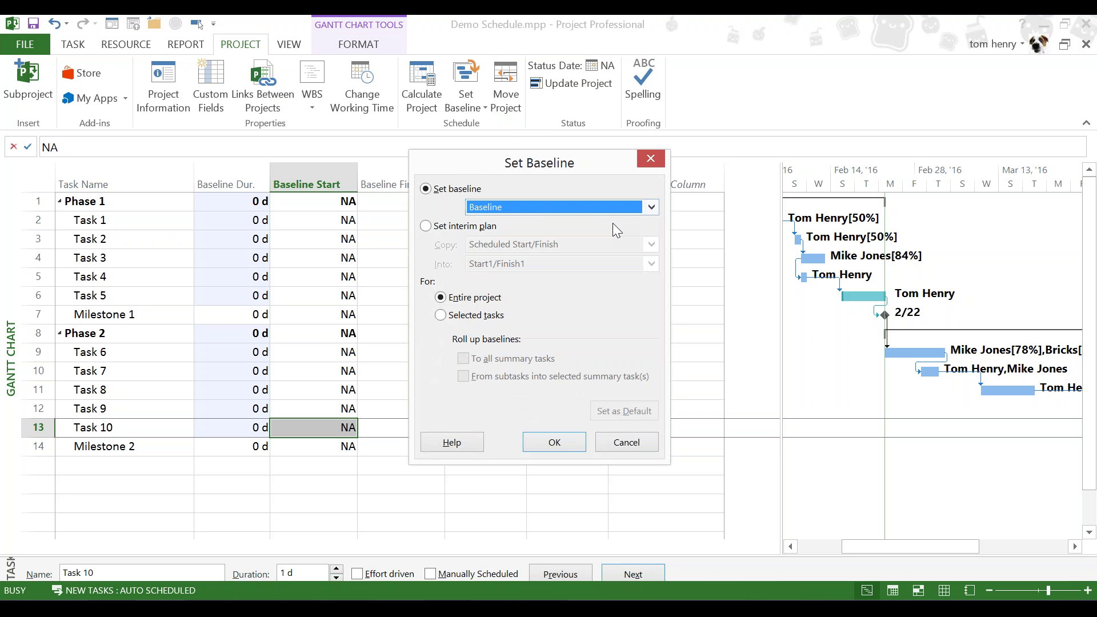
pyautogui.click(537, 208)
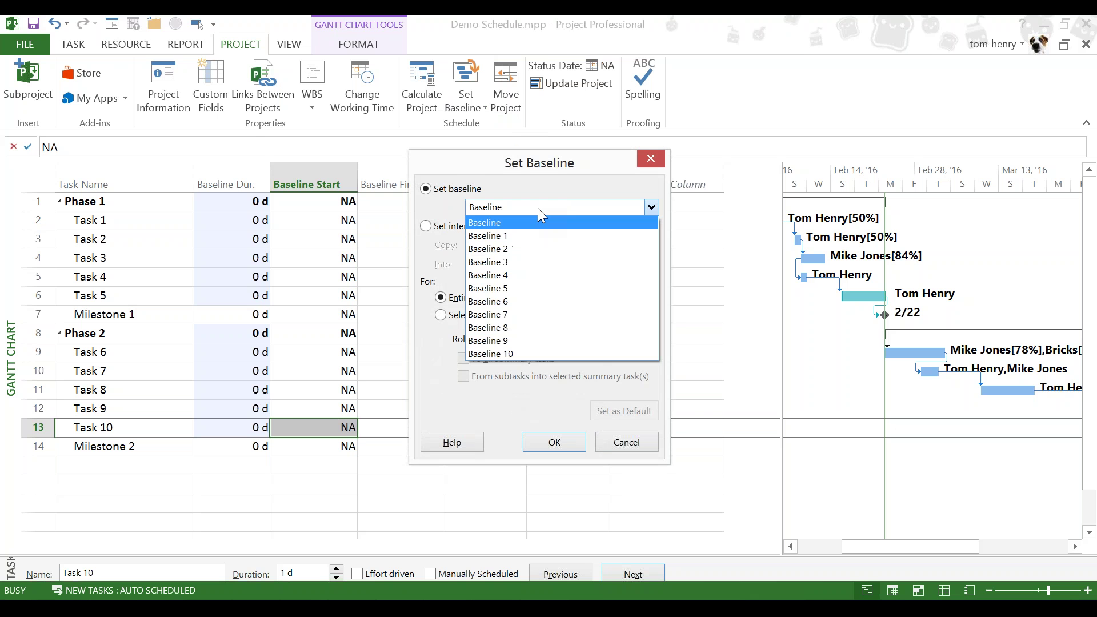
pyautogui.click(537, 208)
pyautogui.click(563, 443)
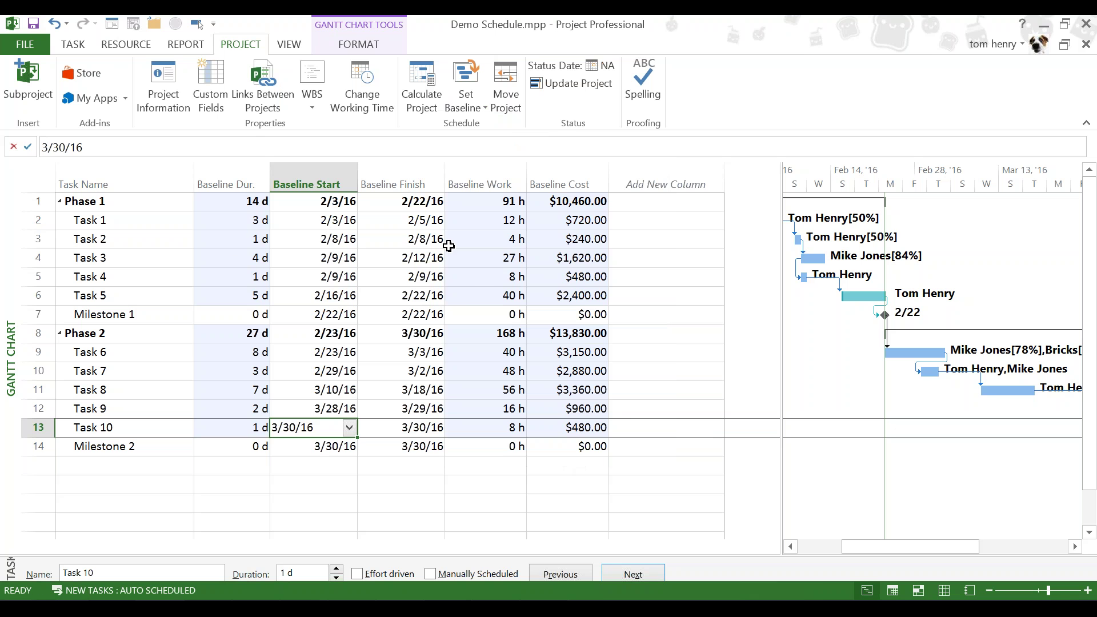
pyautogui.click(468, 107)
# - Clear the main baseline for the whole project, then save the entire project into Baseline 1
pyautogui.click(486, 147)
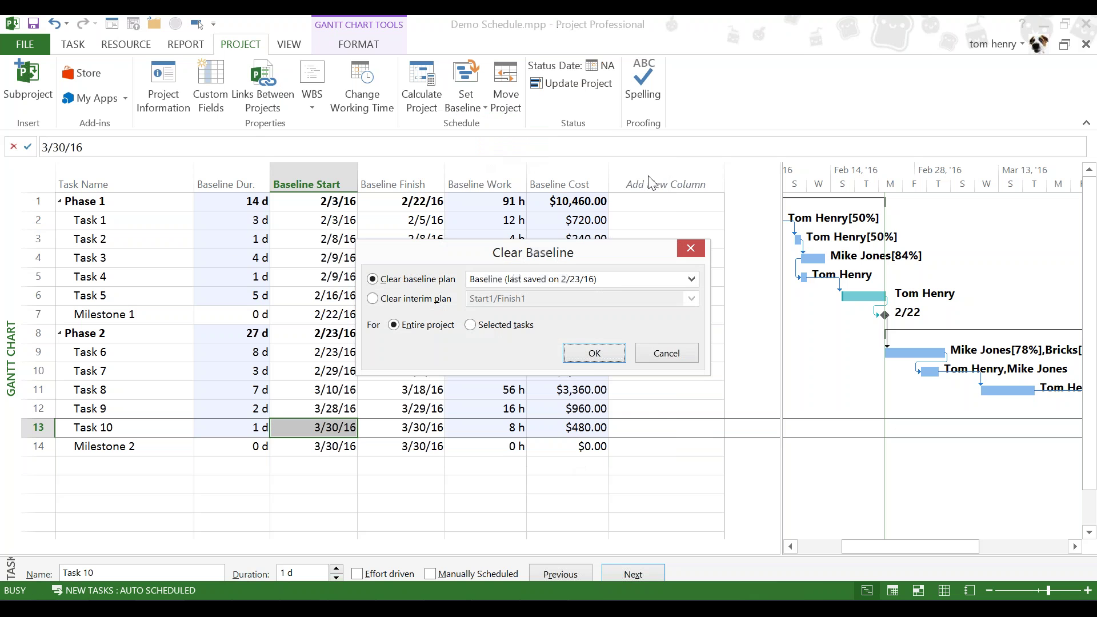
pyautogui.click(593, 352)
pyautogui.click(466, 107)
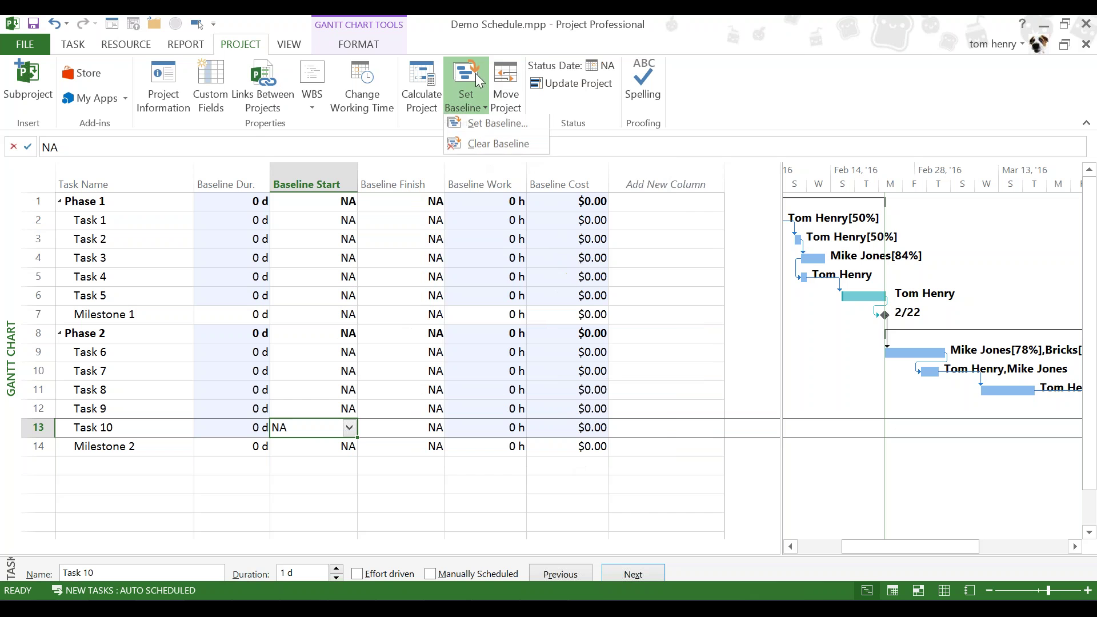
pyautogui.click(491, 130)
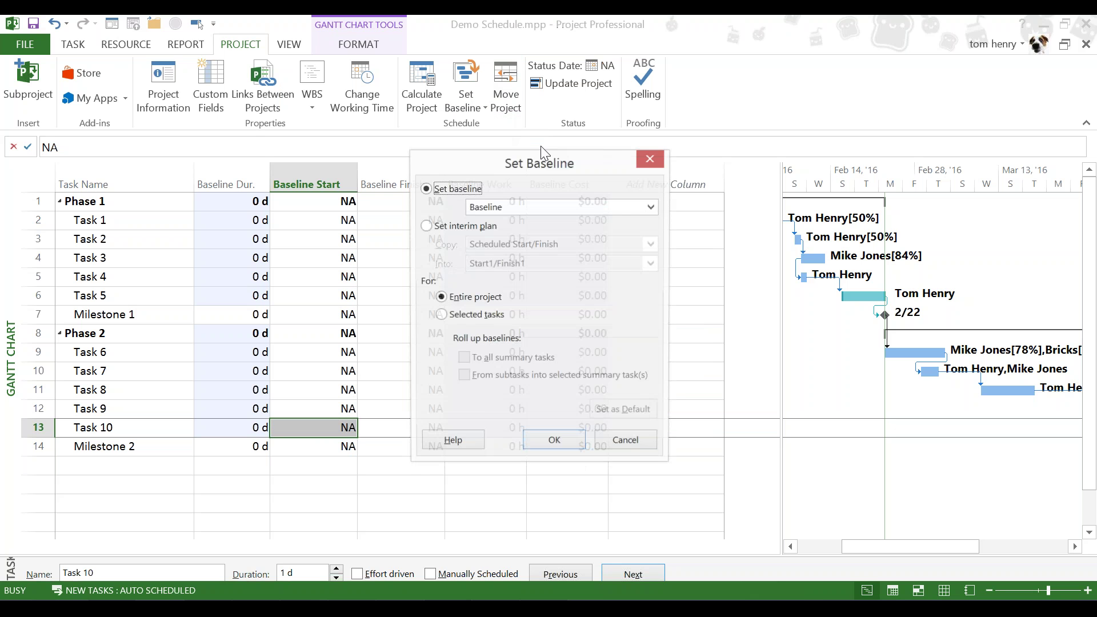
pyautogui.click(556, 206)
pyautogui.click(543, 236)
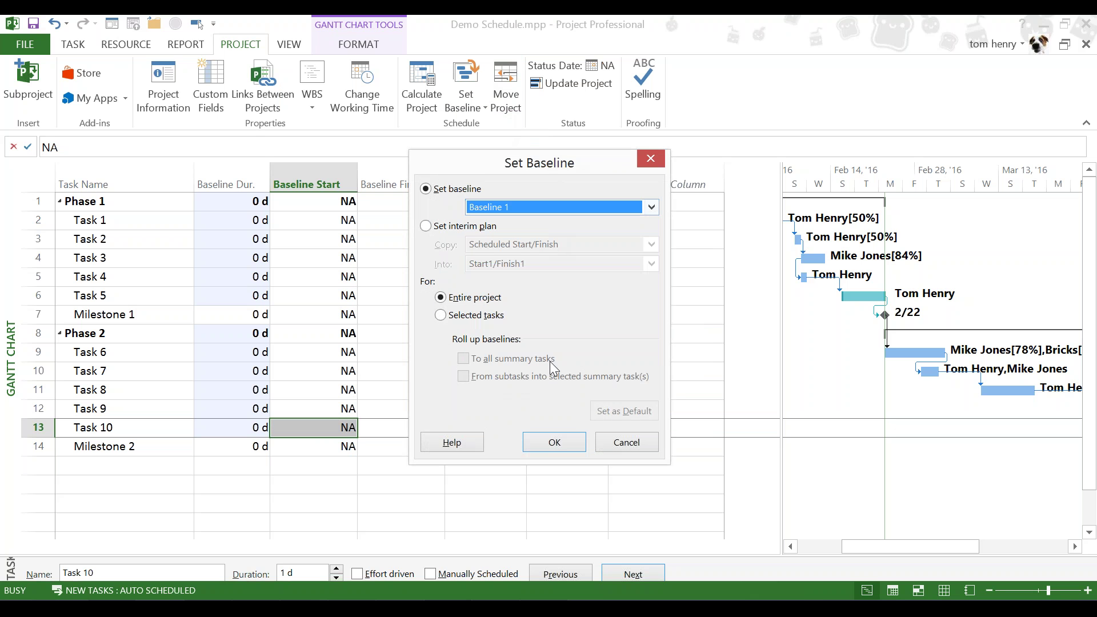
pyautogui.click(562, 443)
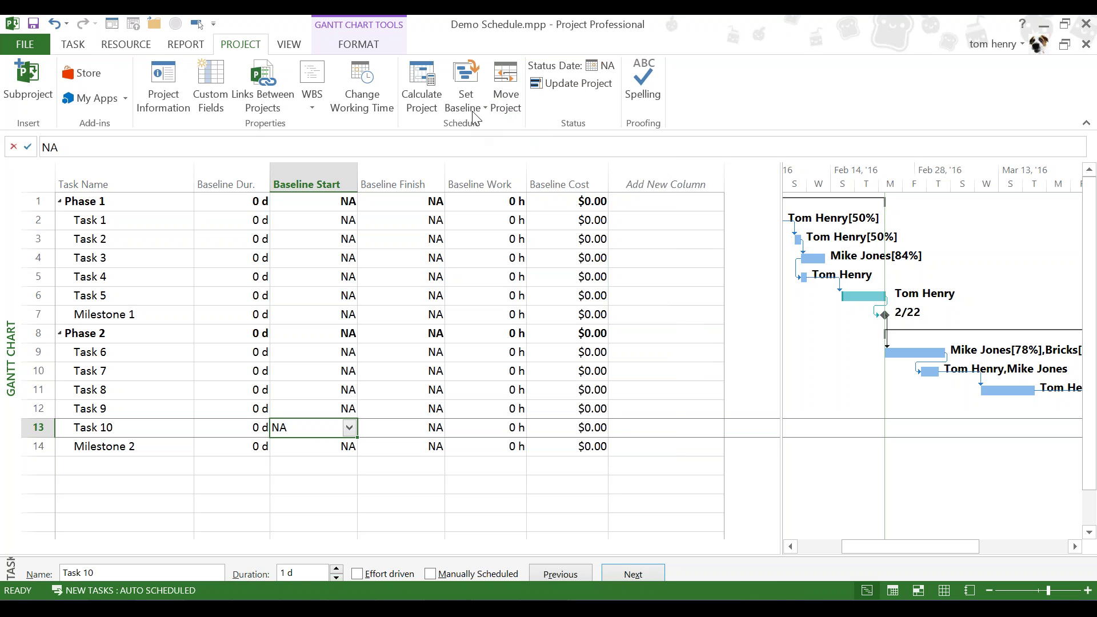
# - Add a Baseline1 Duration column to the table
pyautogui.click(689, 181)
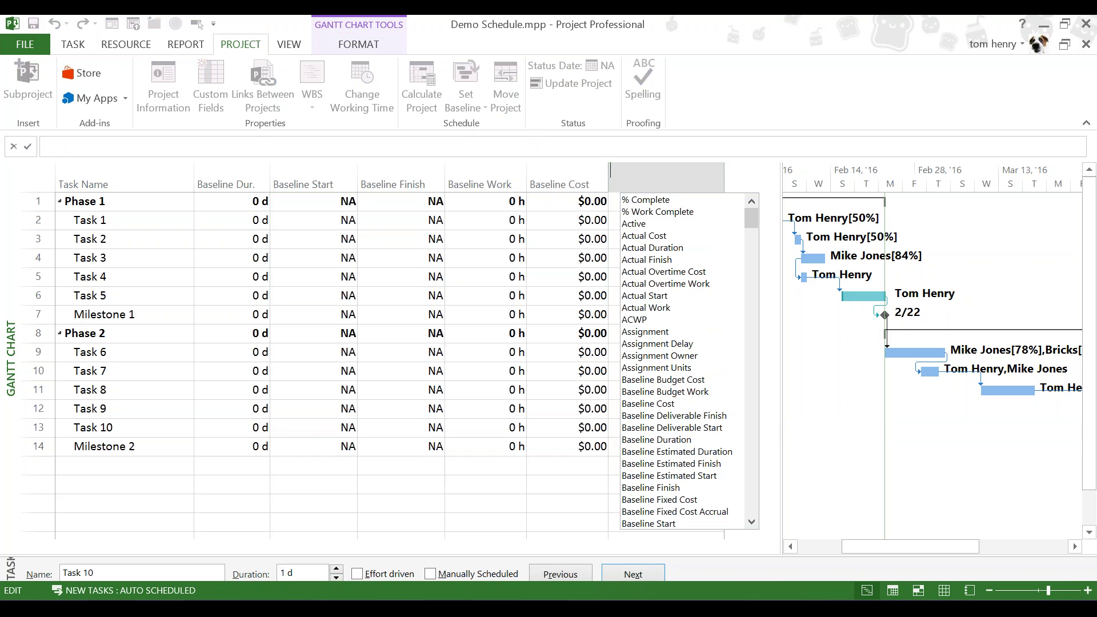
pyautogui.write('baseline ')
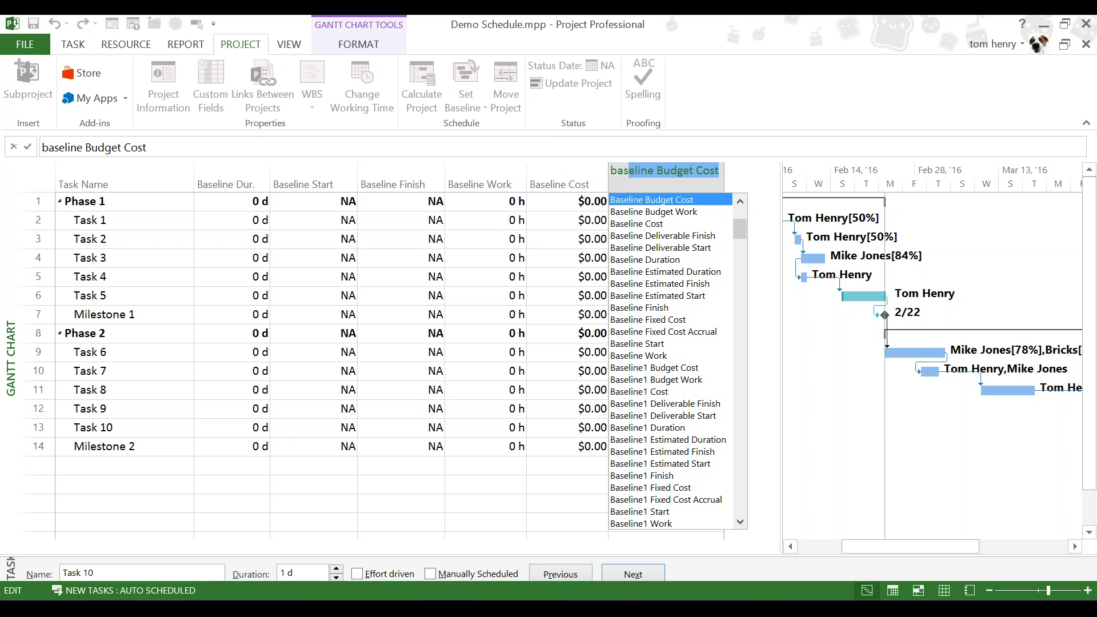
pyautogui.write('1')
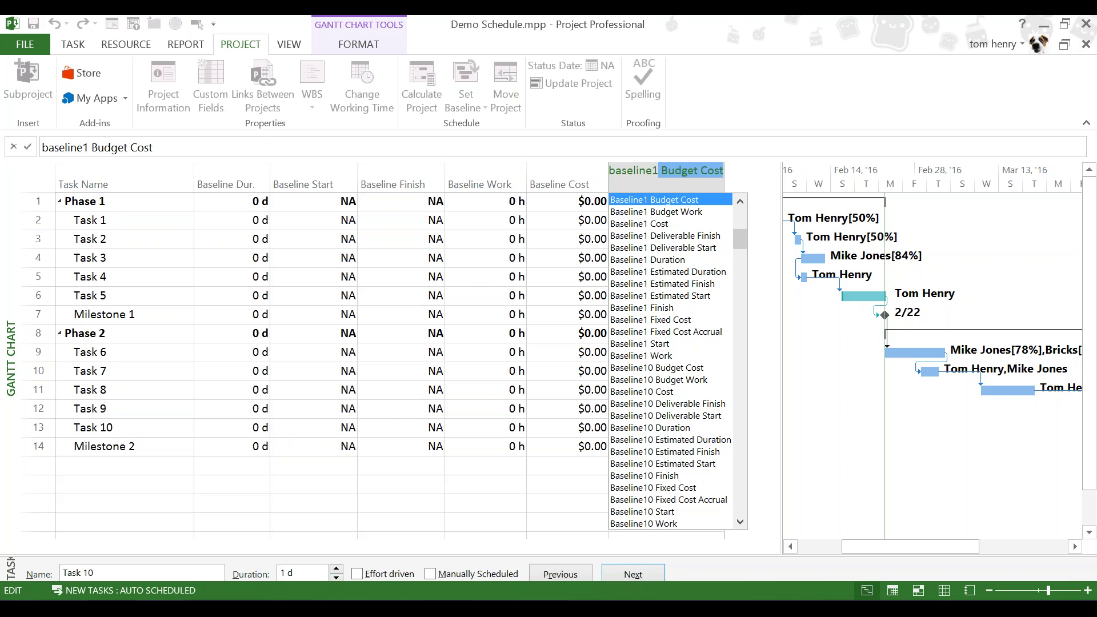
pyautogui.write(' duration')
pyautogui.press('Return')
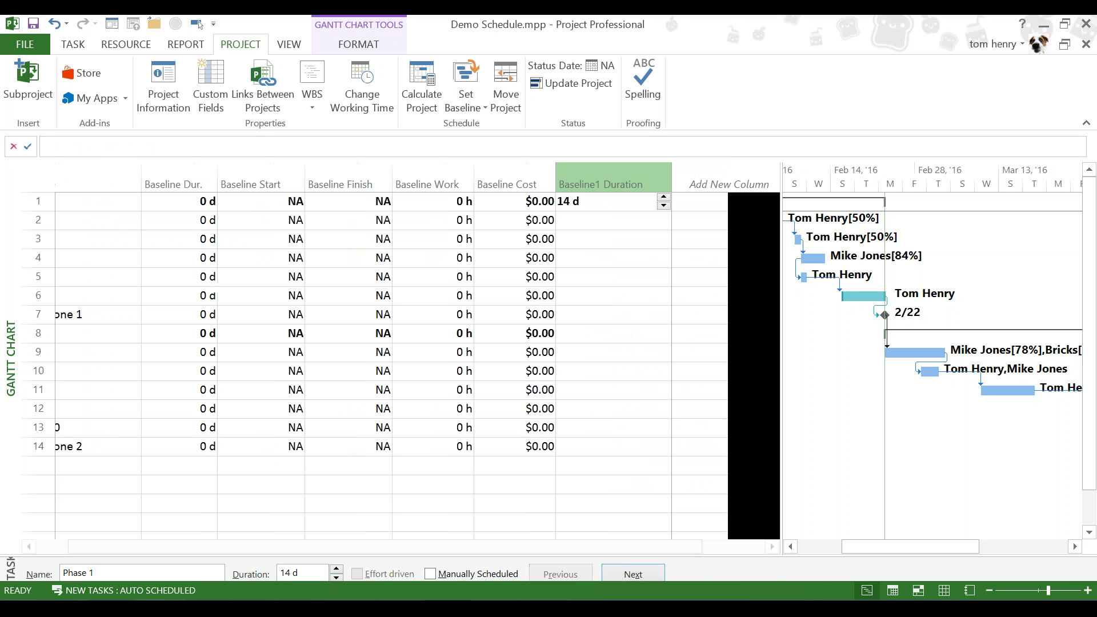
pyautogui.click(532, 213)
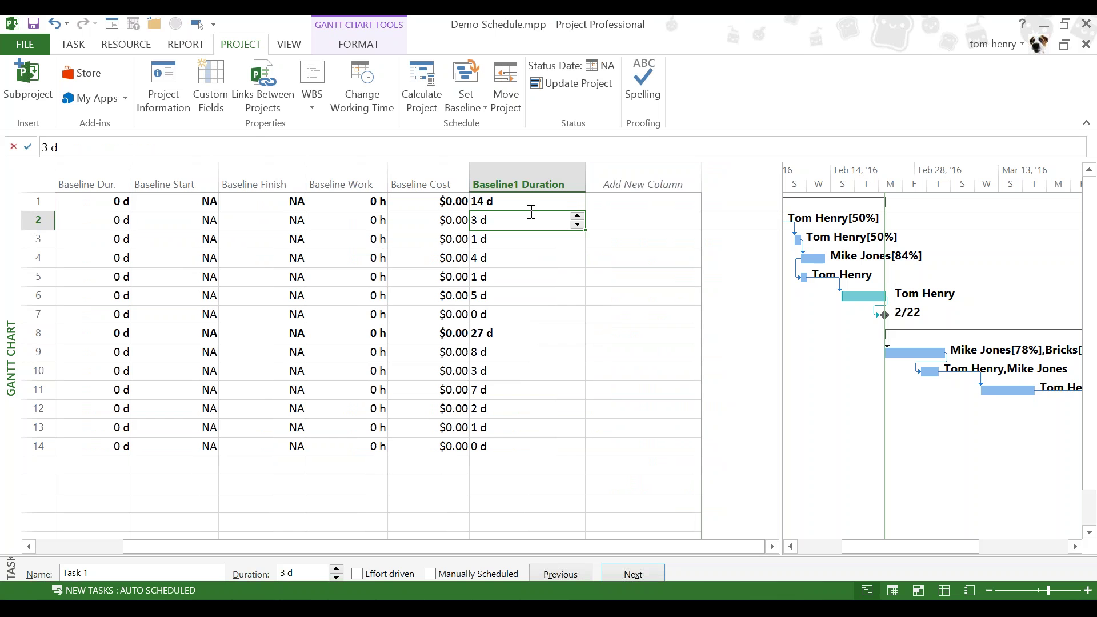
# - Clear Baseline 1 for the entire project so the Baseline1 Duration column reads 0 d
pyautogui.click(466, 108)
pyautogui.click(491, 143)
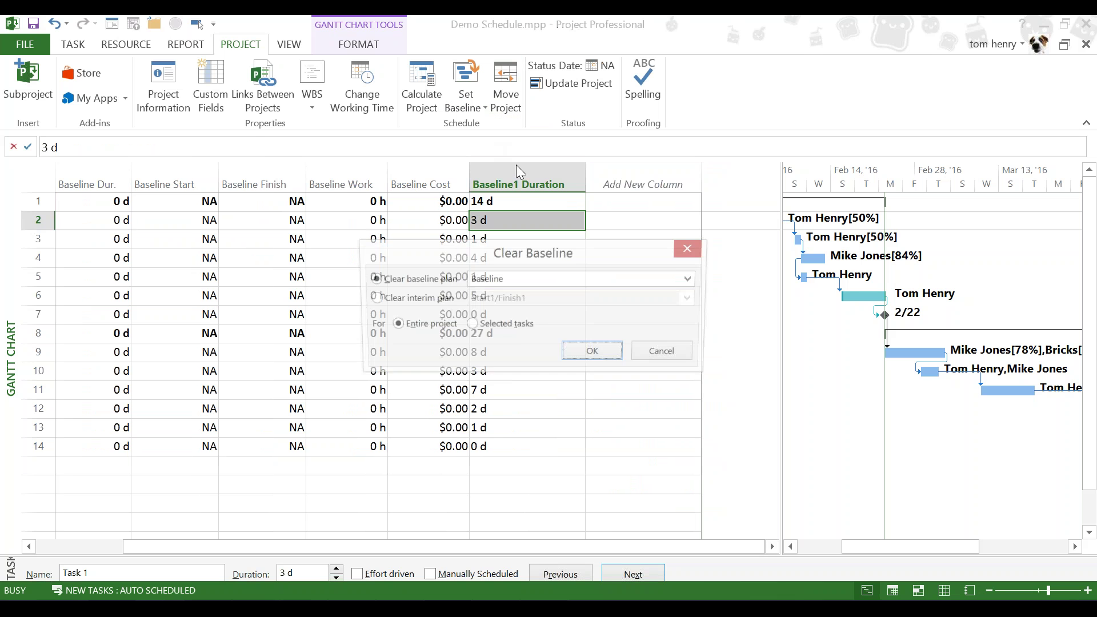
pyautogui.click(495, 283)
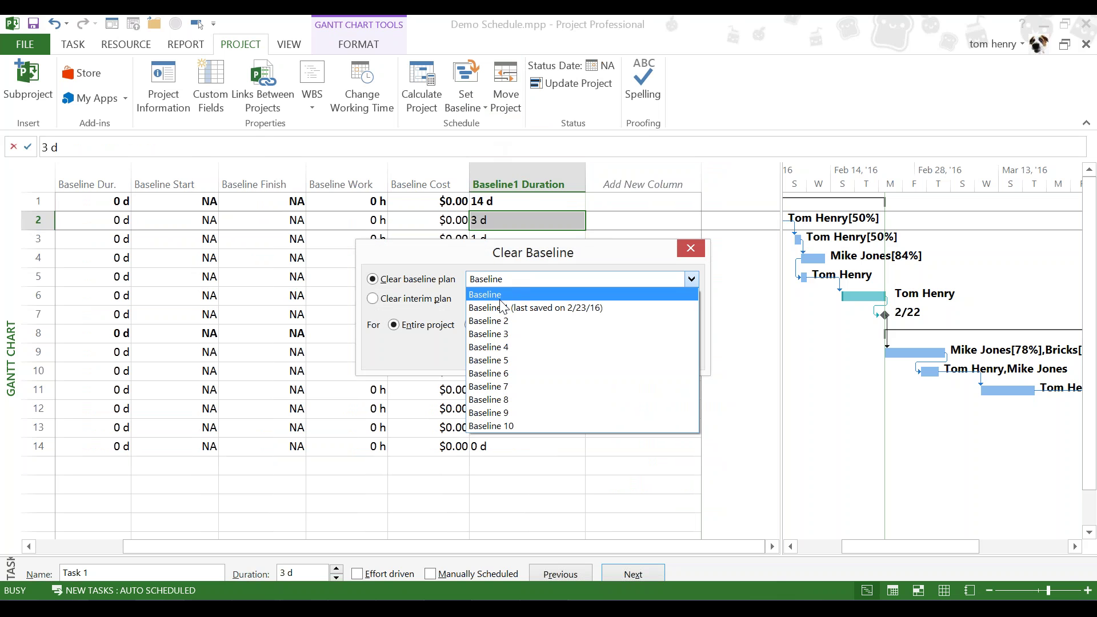
pyautogui.click(501, 309)
pyautogui.click(595, 350)
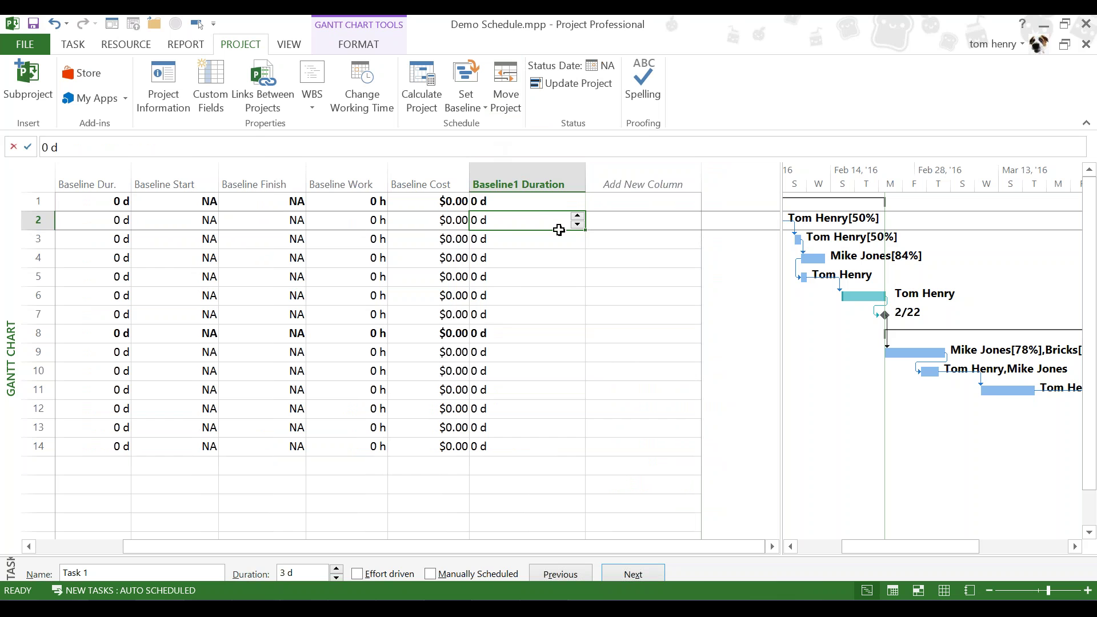
# - Hide the Baseline1 Duration column and save the main Baseline for the entire project again
pyautogui.rightClick(521, 180)
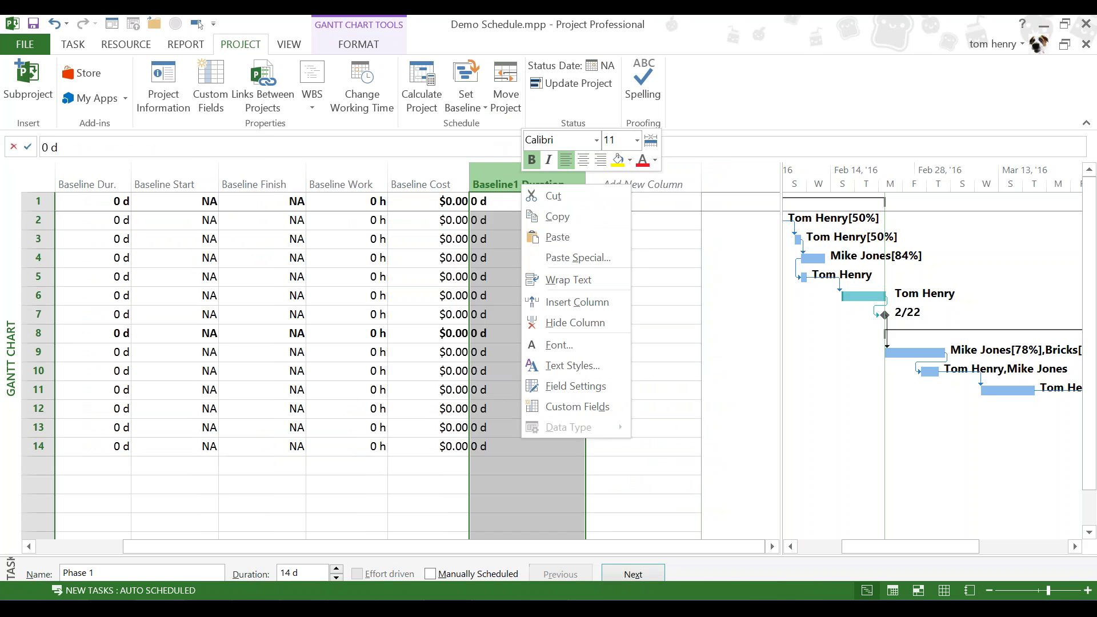
pyautogui.click(580, 321)
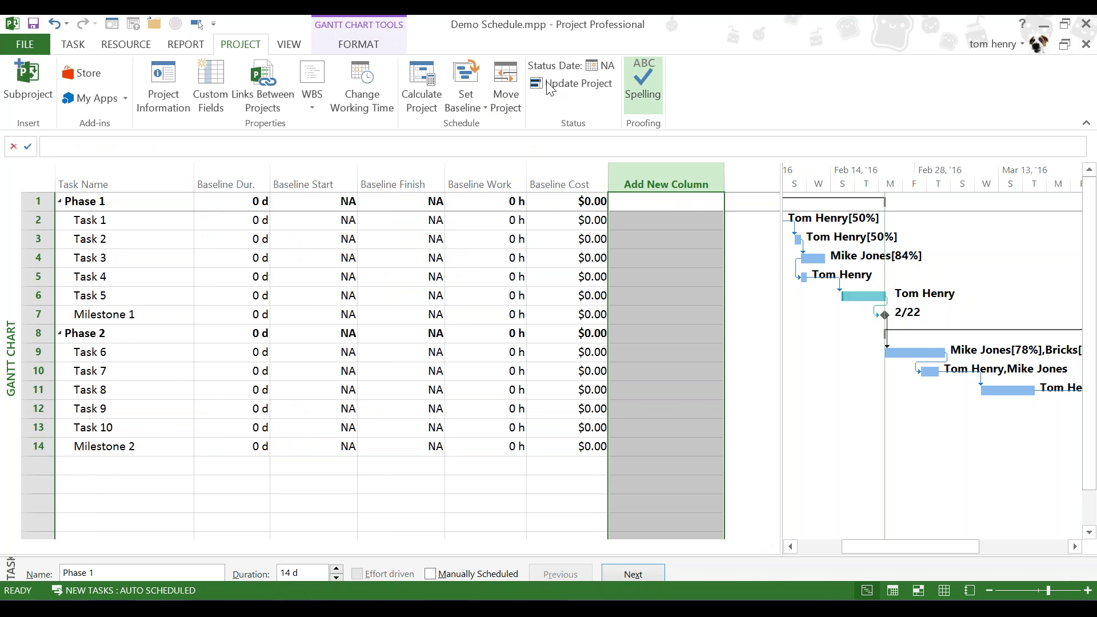
pyautogui.click(462, 92)
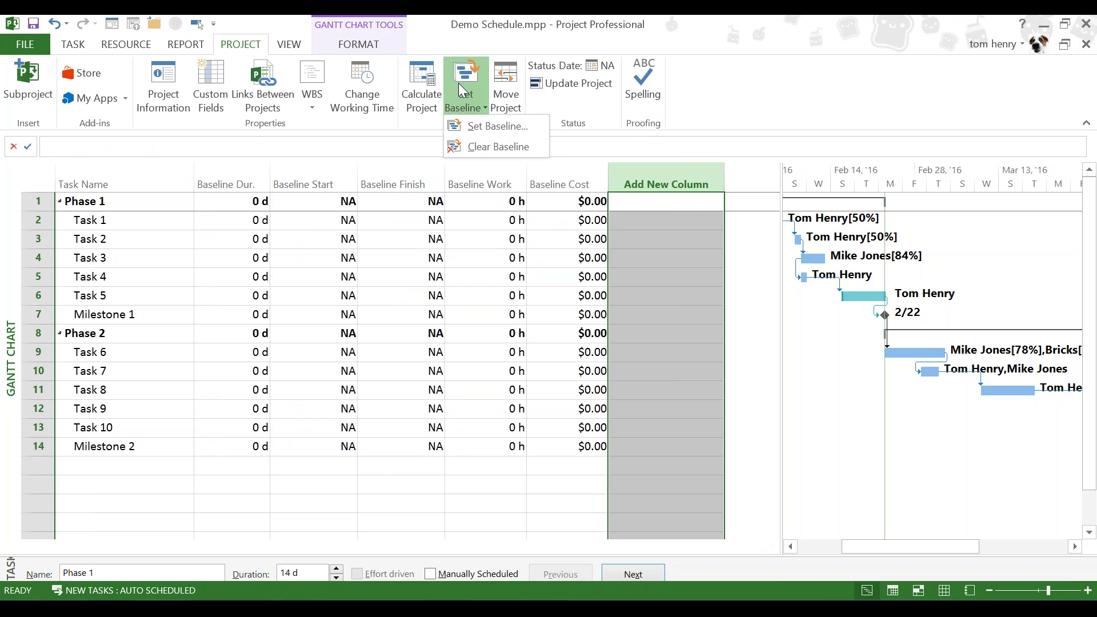
pyautogui.click(474, 129)
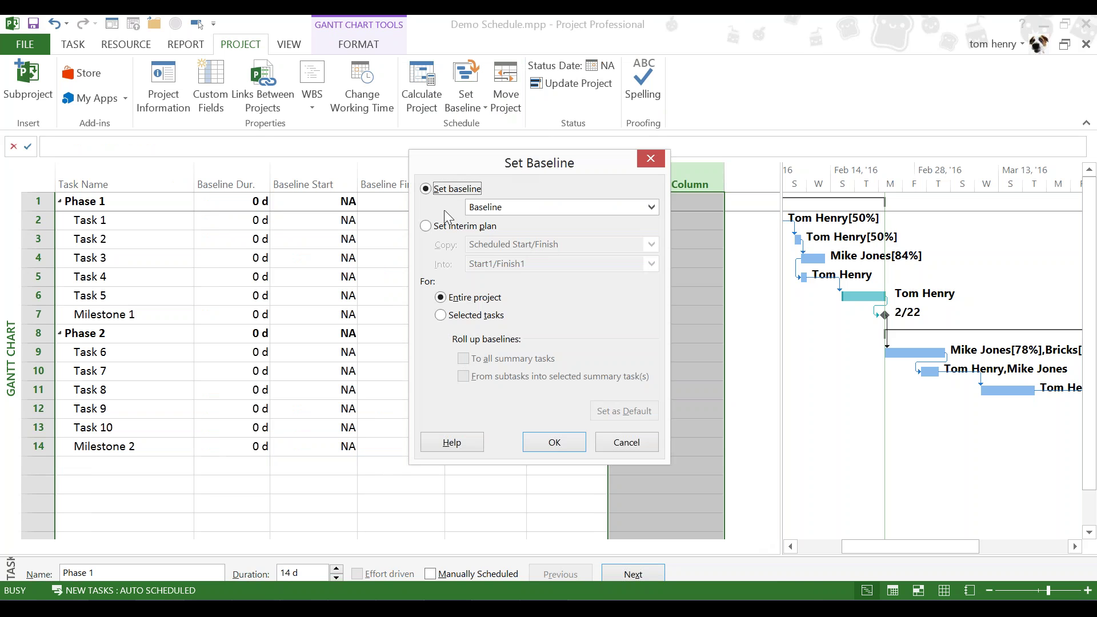
pyautogui.click(554, 443)
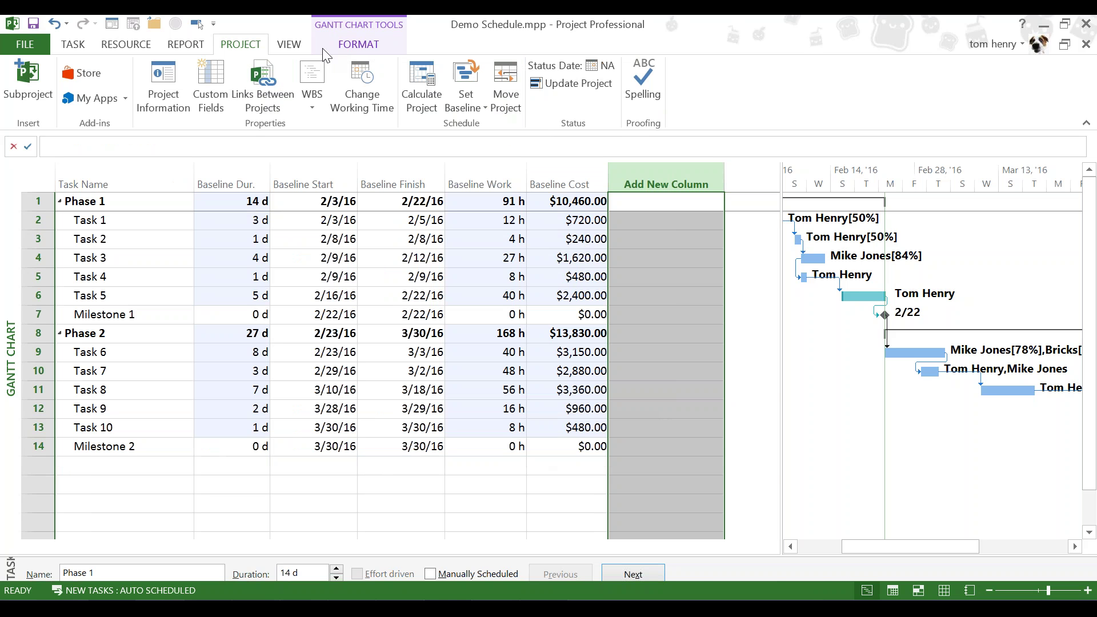
# - Show 'Baseline (last saved on 2/23/16)' as gray bars via the Format tab's Baseline bar style
pyautogui.click(353, 46)
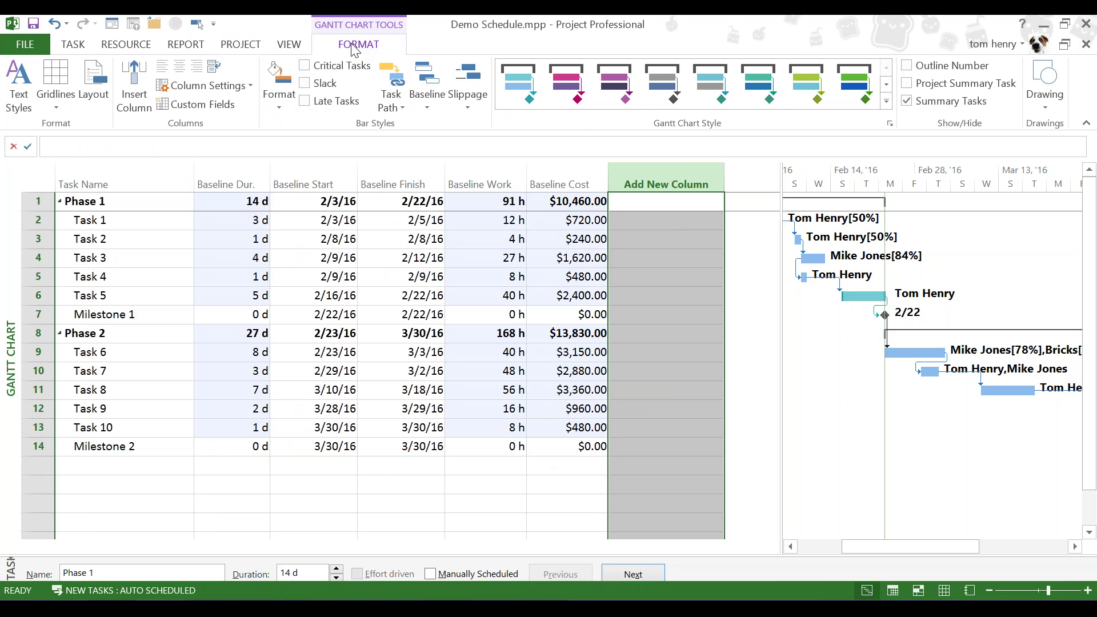
pyautogui.click(425, 92)
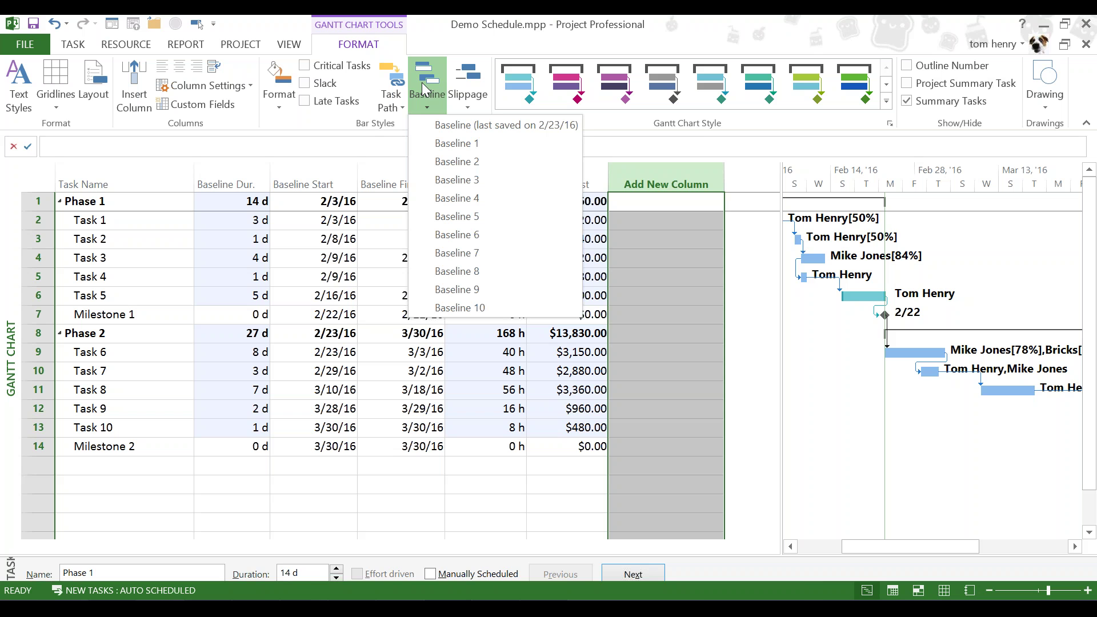
pyautogui.click(455, 127)
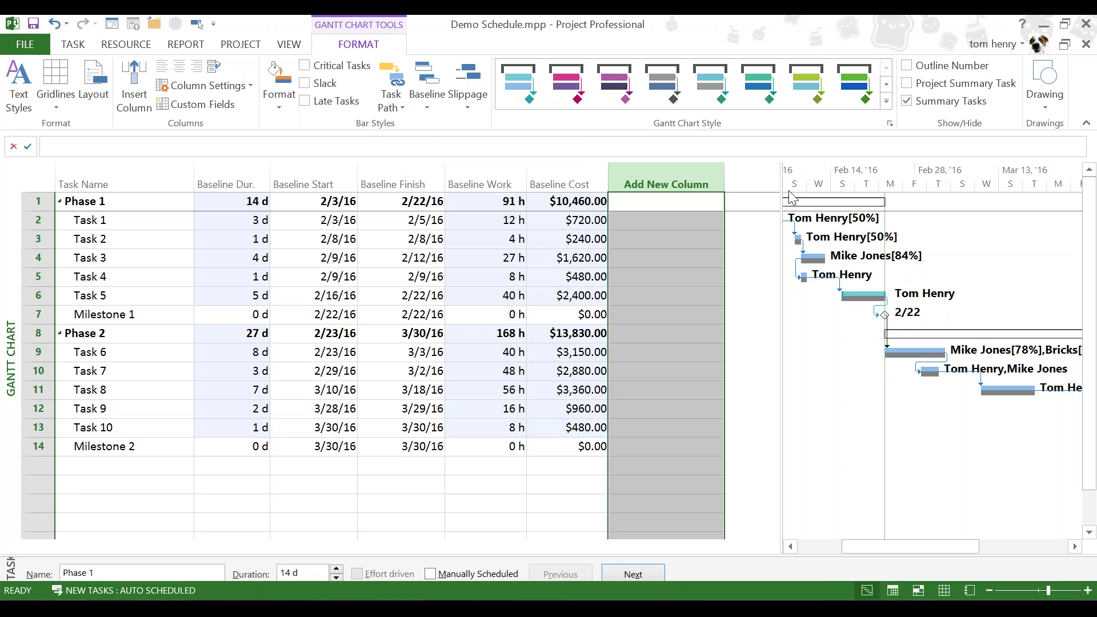
pyautogui.click(244, 377)
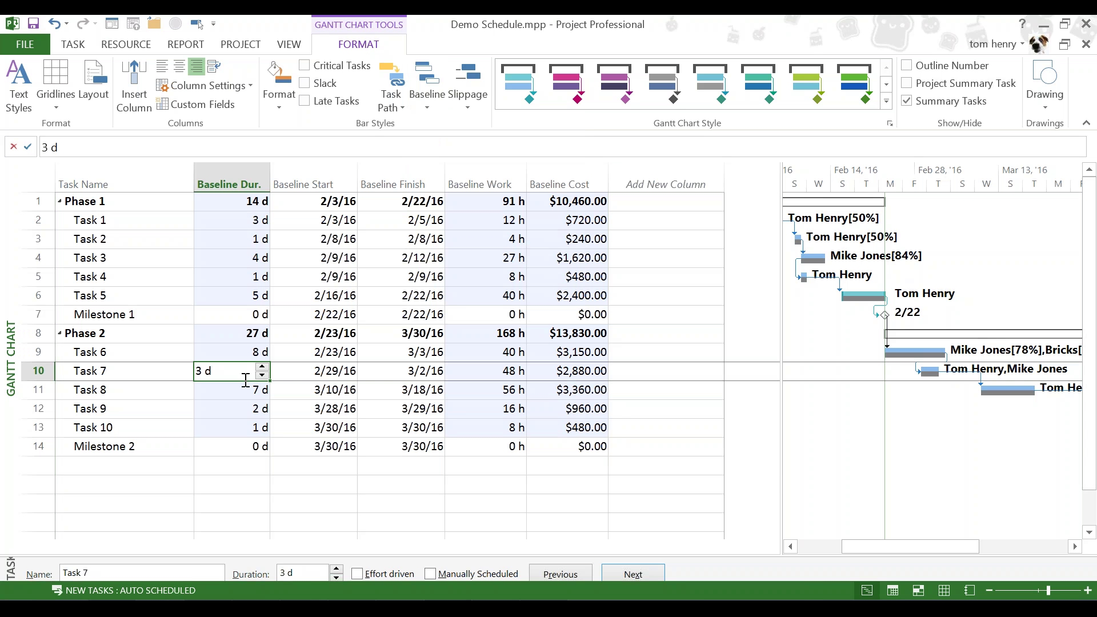